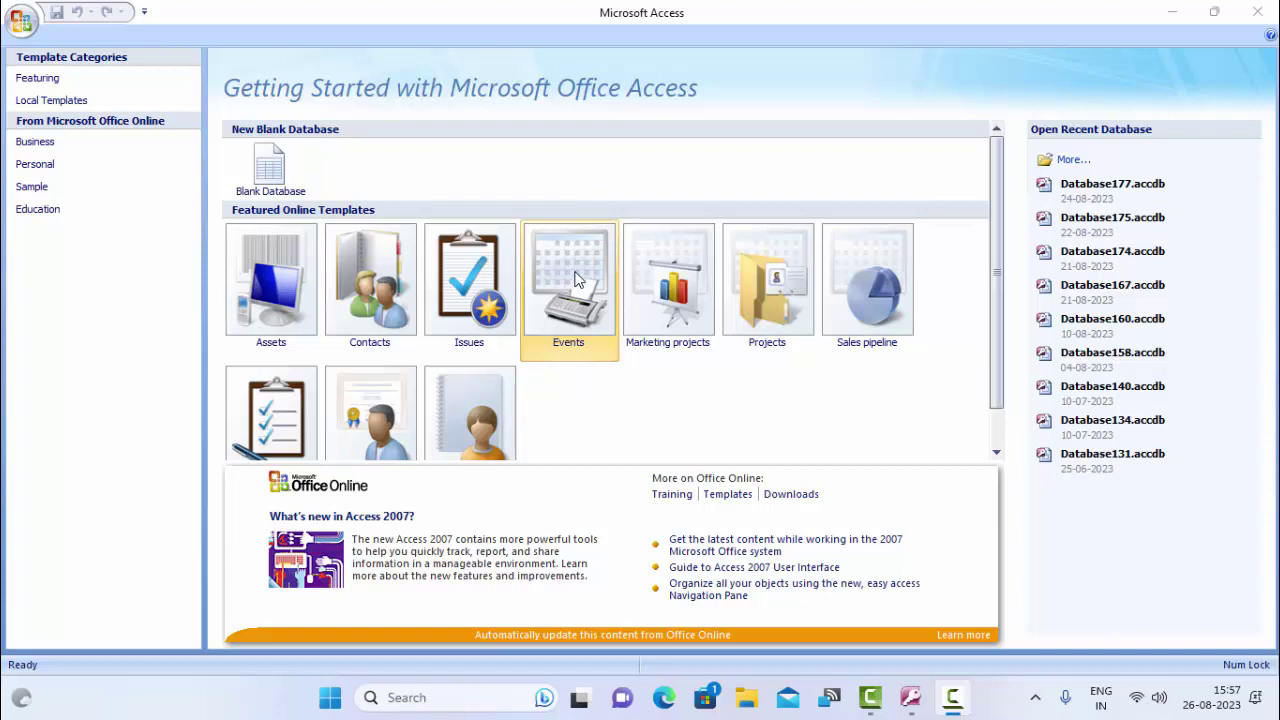
# Create a blank database named Database178.accdb from the Getting Started page.
pyautogui.click(296, 168)
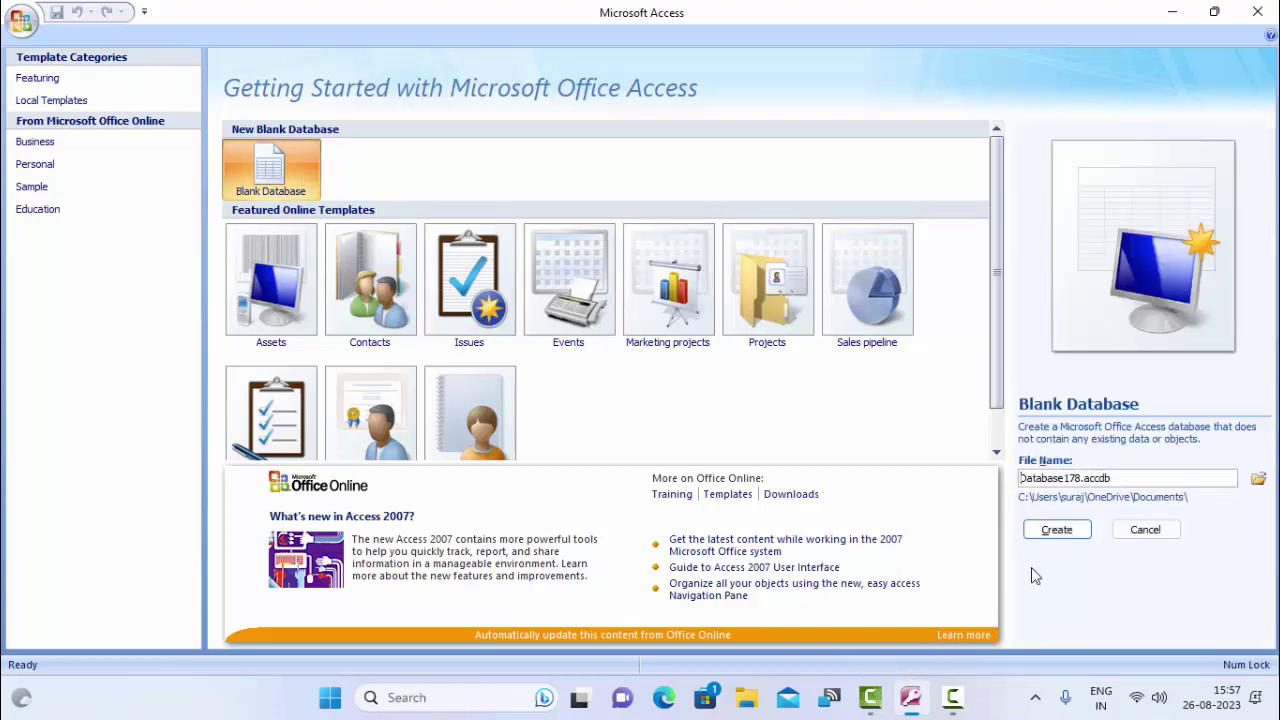
pyautogui.click(1066, 531)
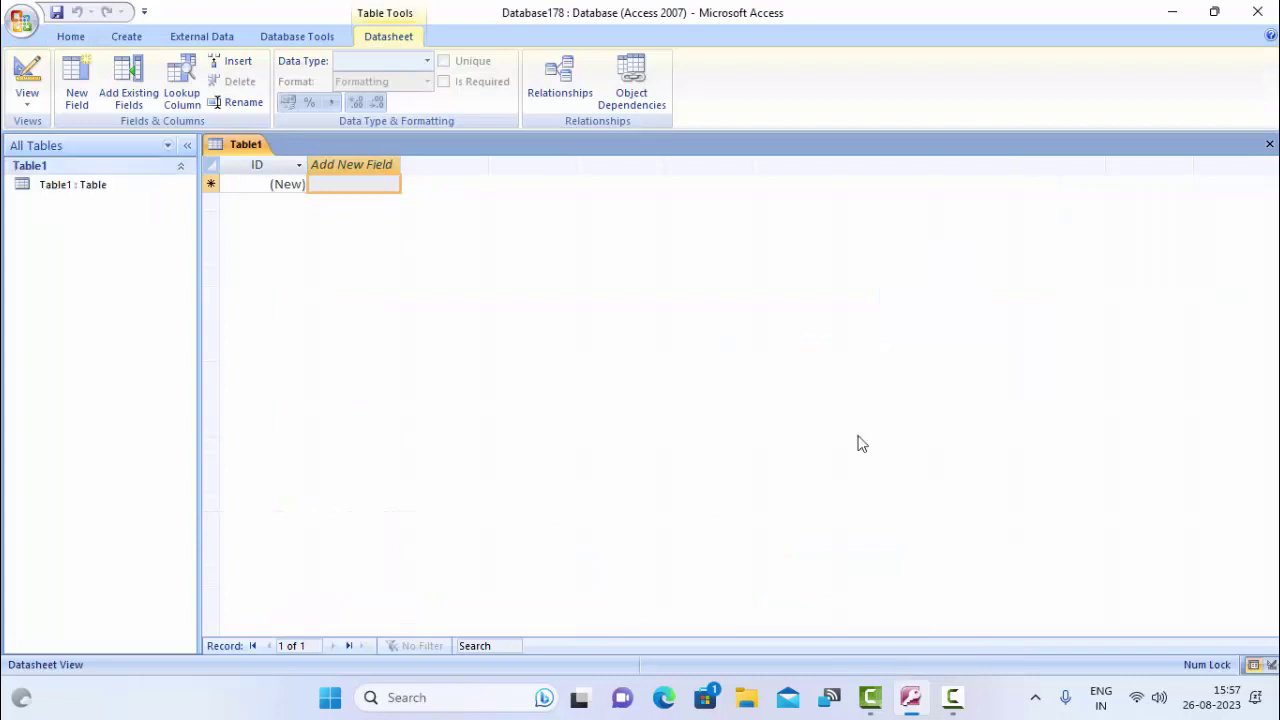
# Save the table as Table1 and switch it to Design View.
pyautogui.click(27, 95)
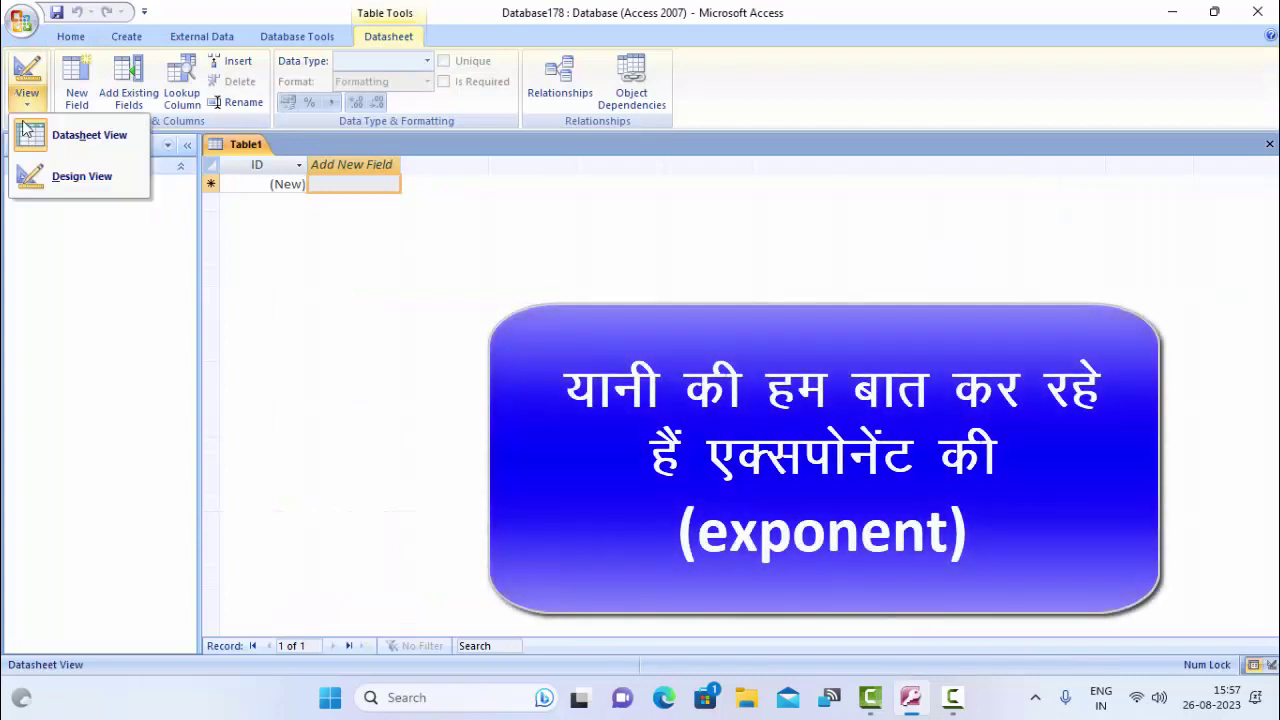
pyautogui.click(35, 172)
pyautogui.click(645, 275)
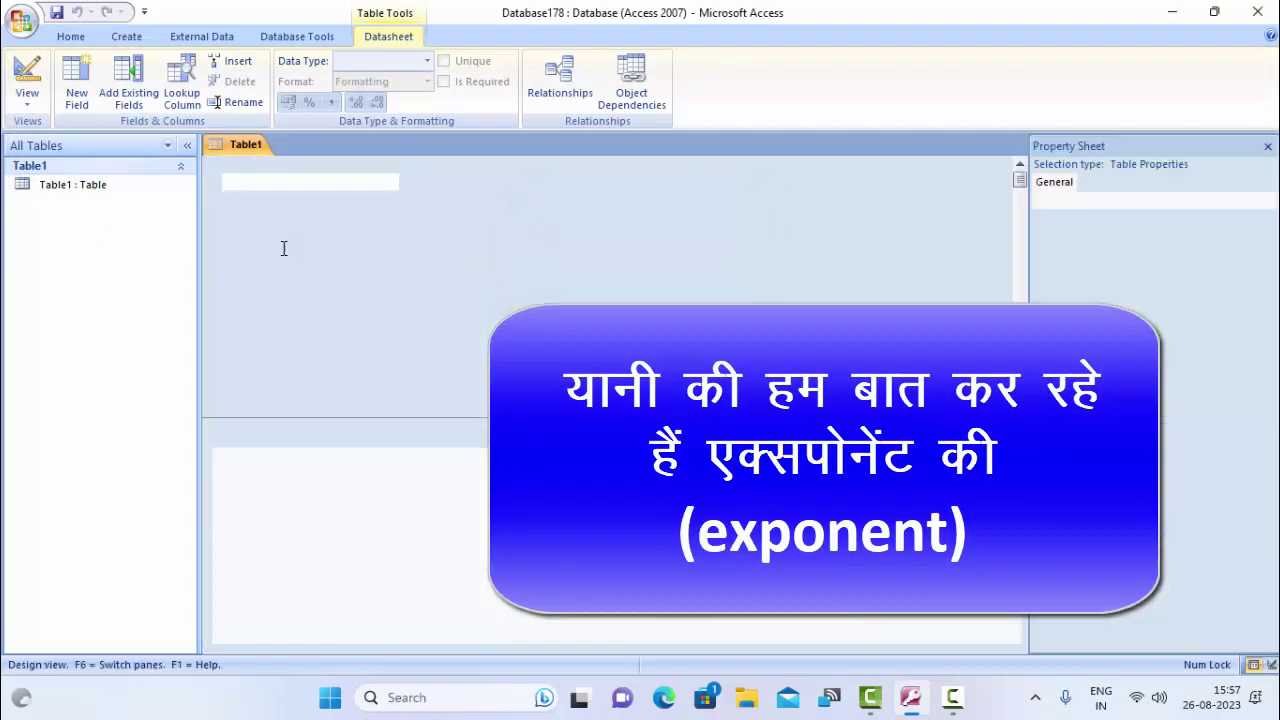
# Add fields Number1 and Number2, both with the Number data type.
pyautogui.click(275, 201)
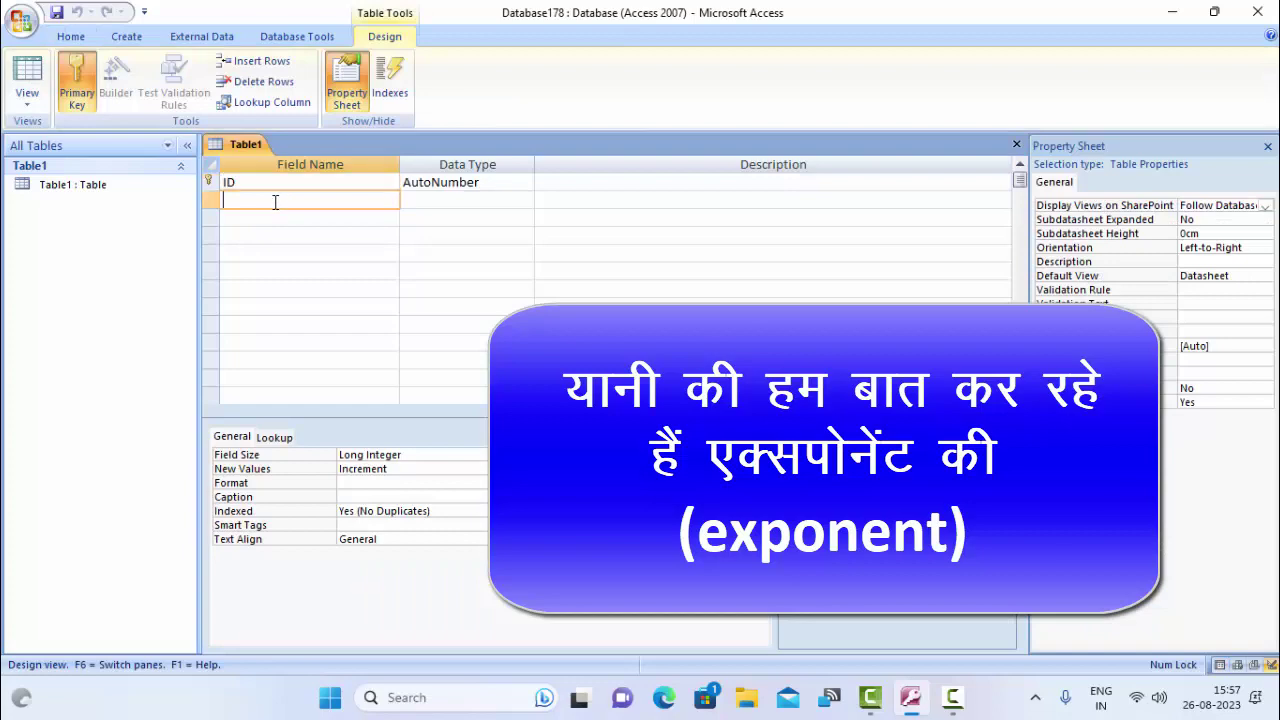
pyautogui.write('Numb')
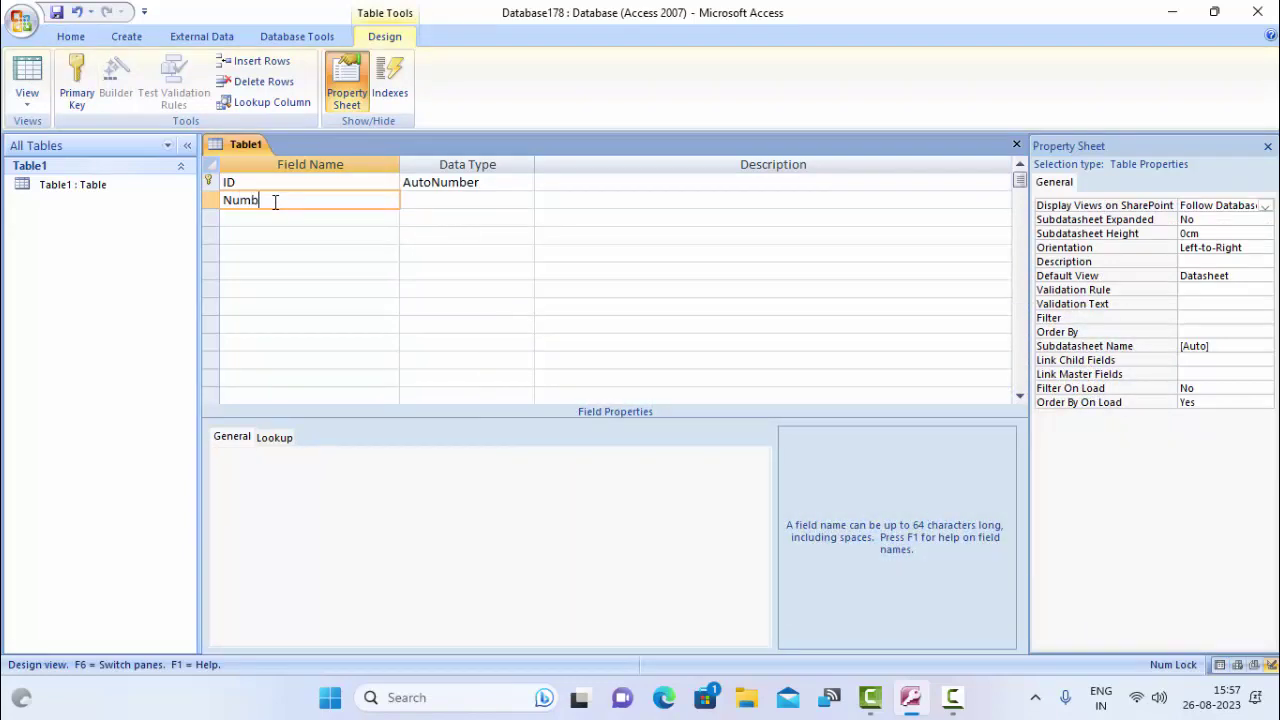
pyautogui.write('er1')
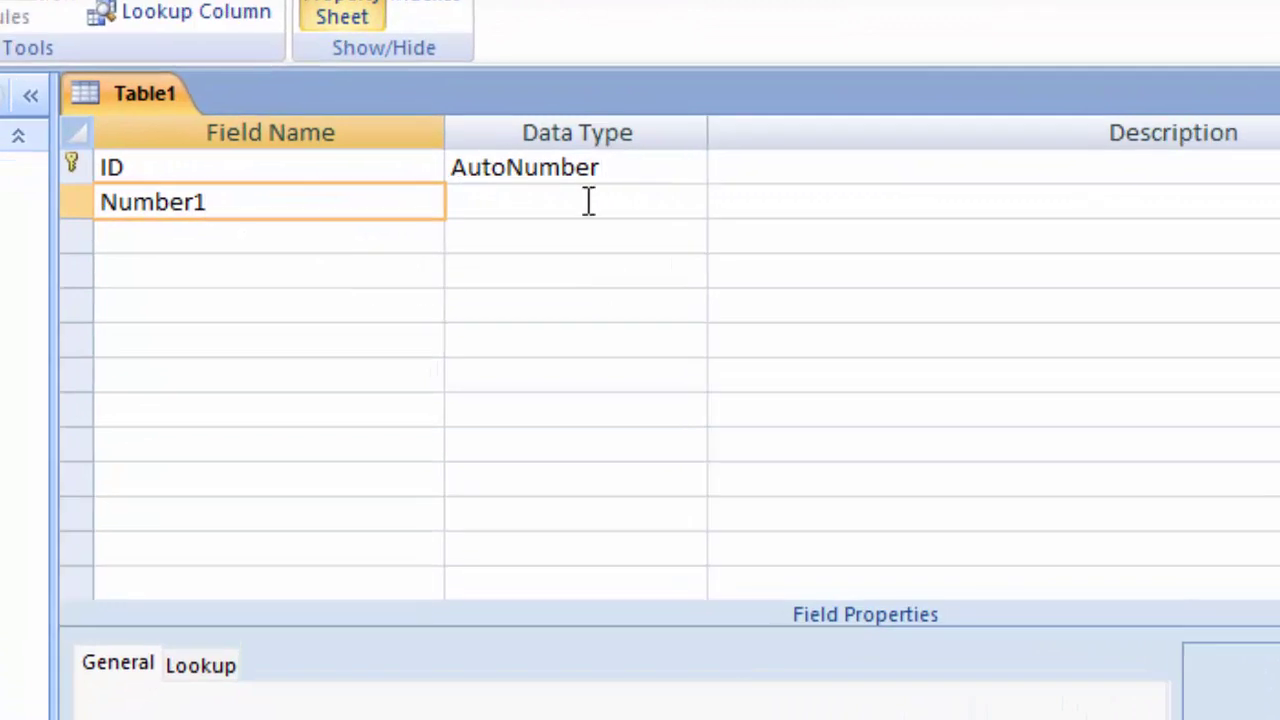
pyautogui.click(504, 200)
pyautogui.click(689, 202)
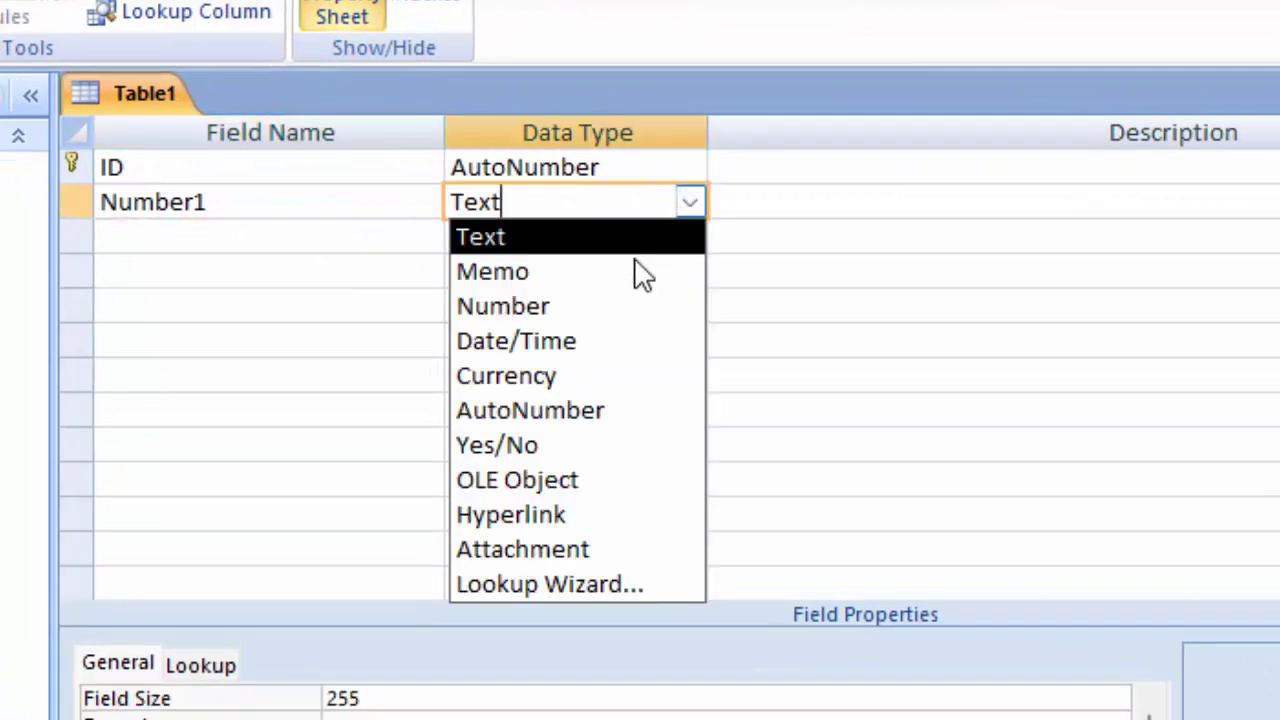
pyautogui.click(617, 308)
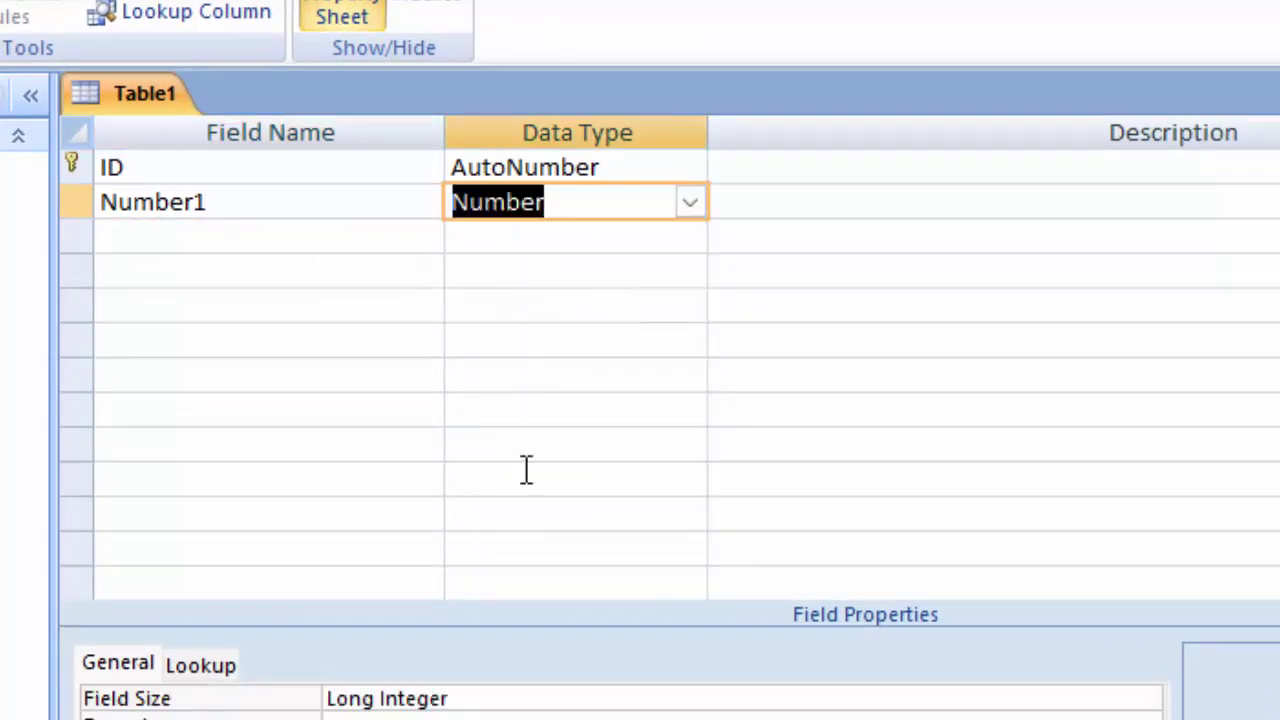
pyautogui.click(245, 236)
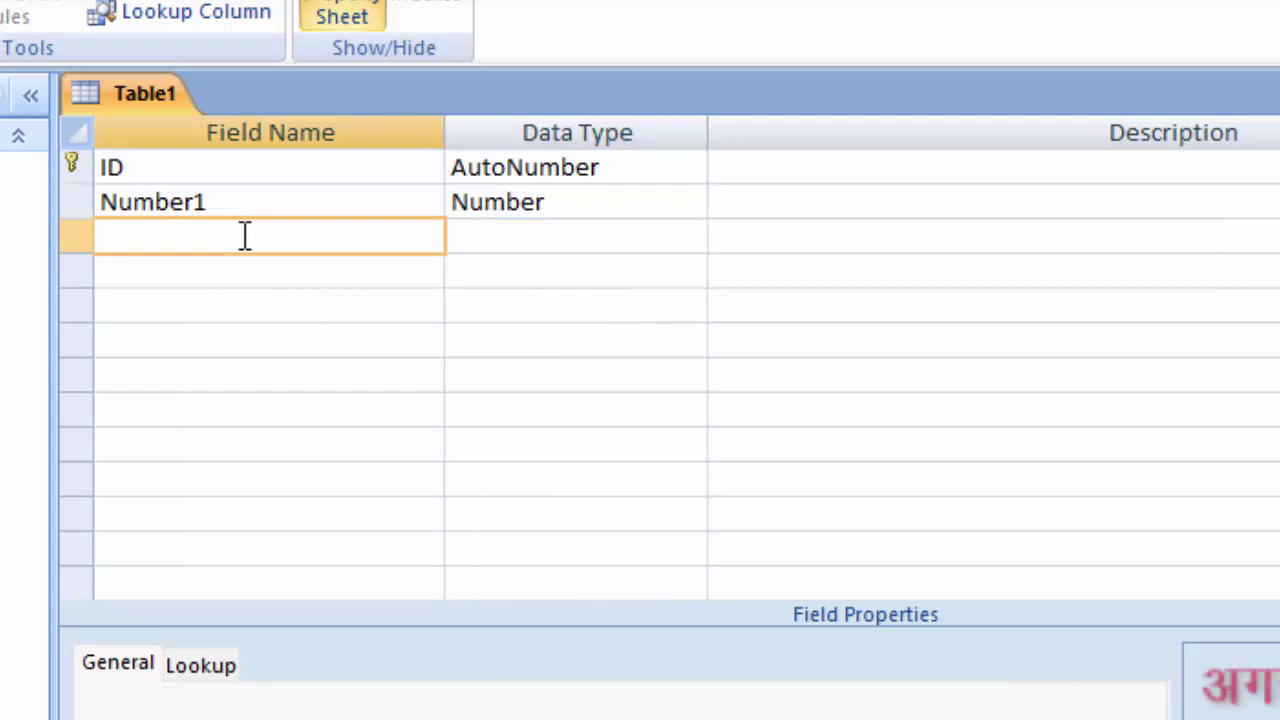
pyautogui.write('Number')
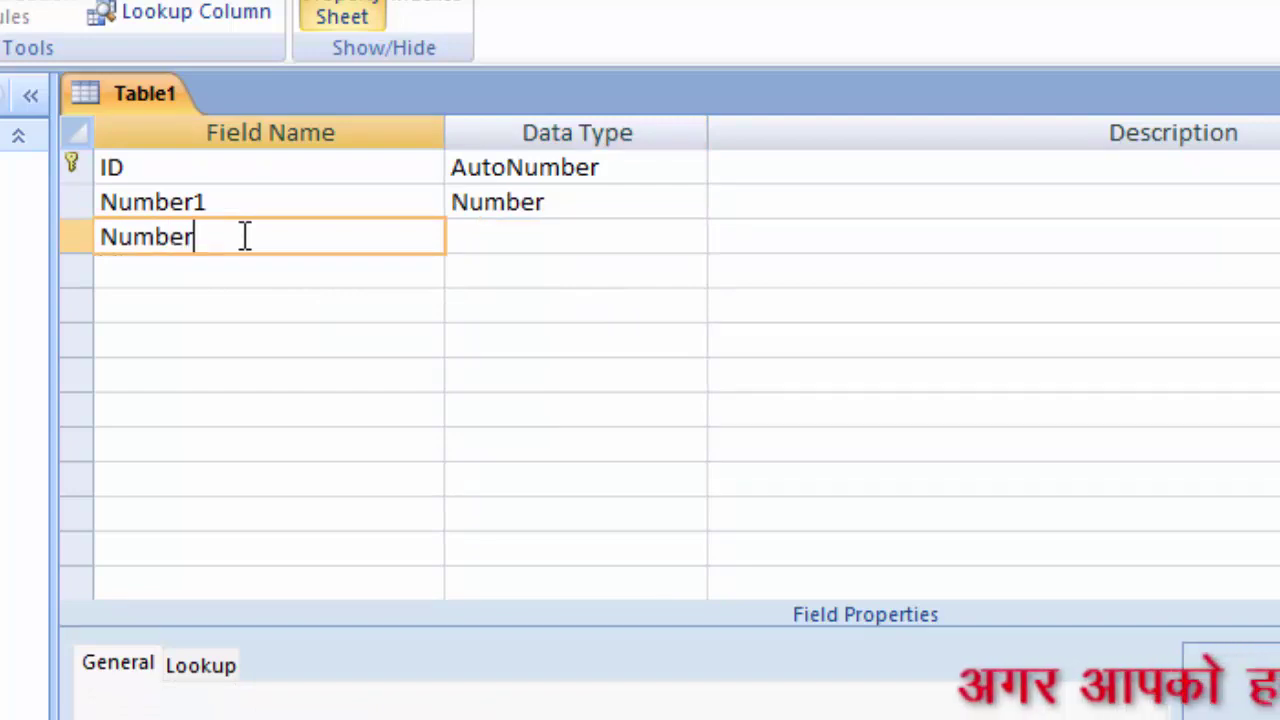
pyautogui.write('2')
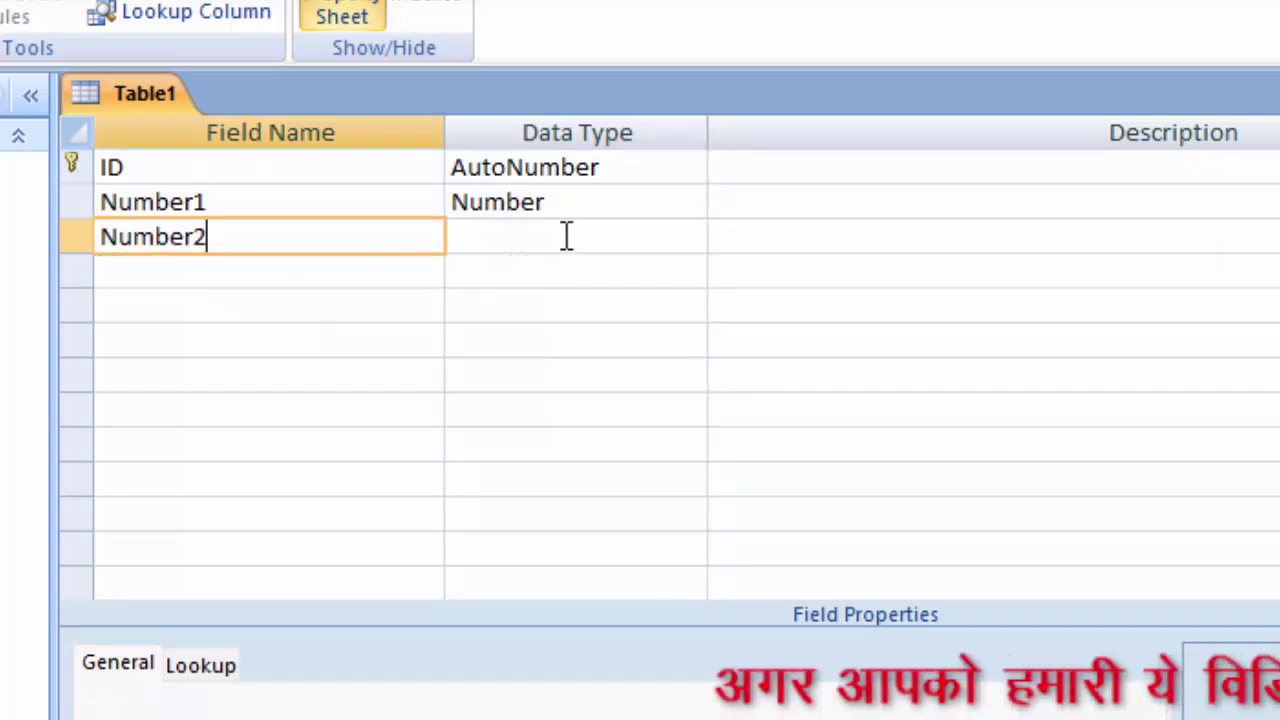
pyautogui.click(566, 236)
pyautogui.click(690, 237)
pyautogui.click(590, 345)
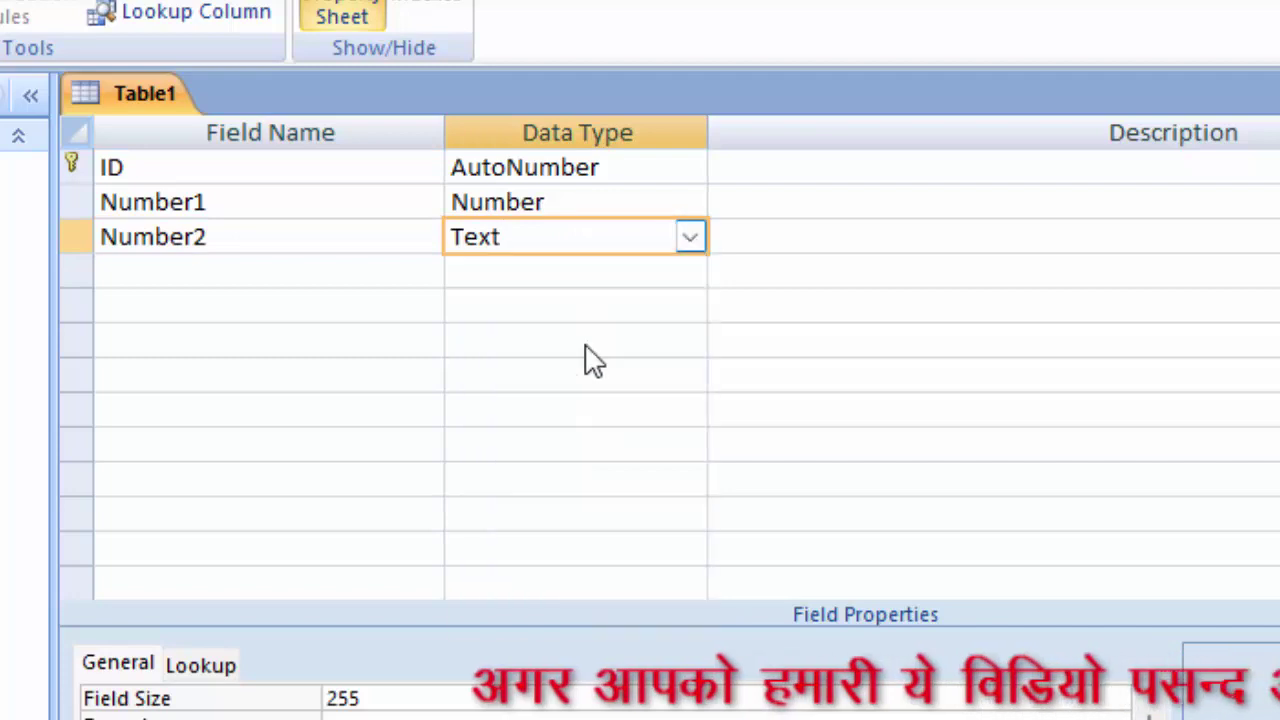
# Add an Exponent field with the Number data type.
pyautogui.click(164, 262)
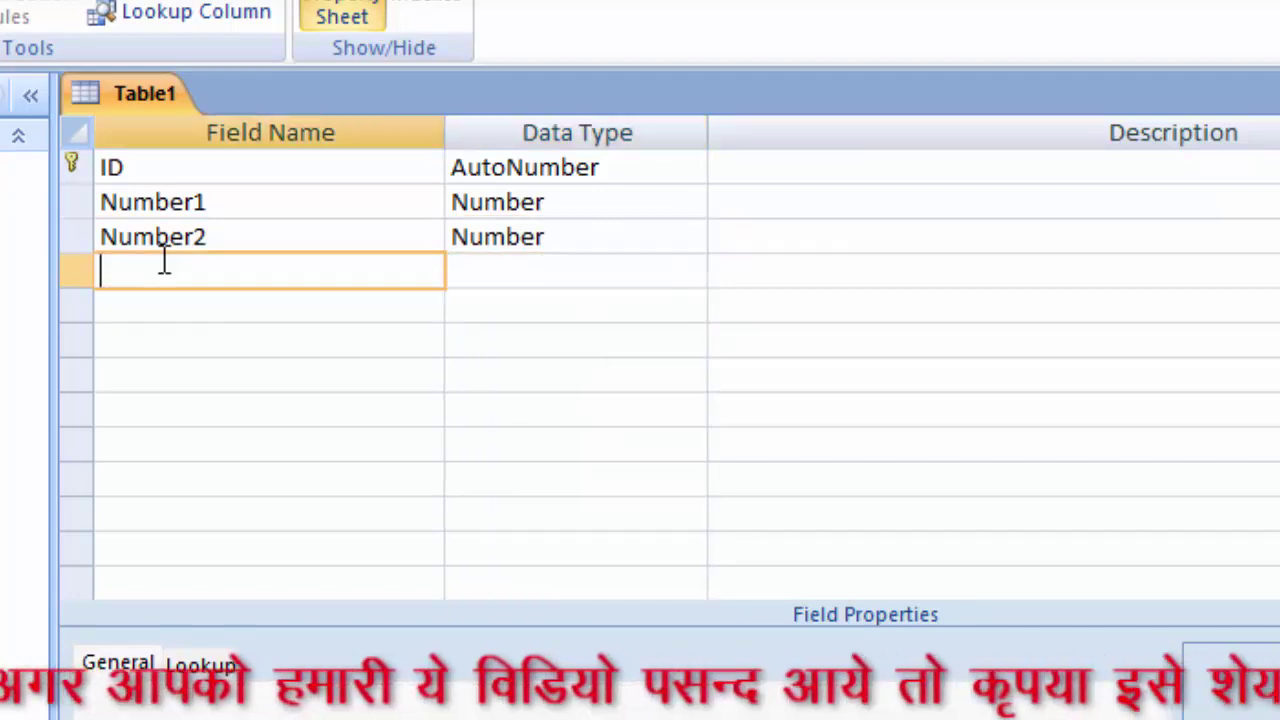
pyautogui.write('Exp')
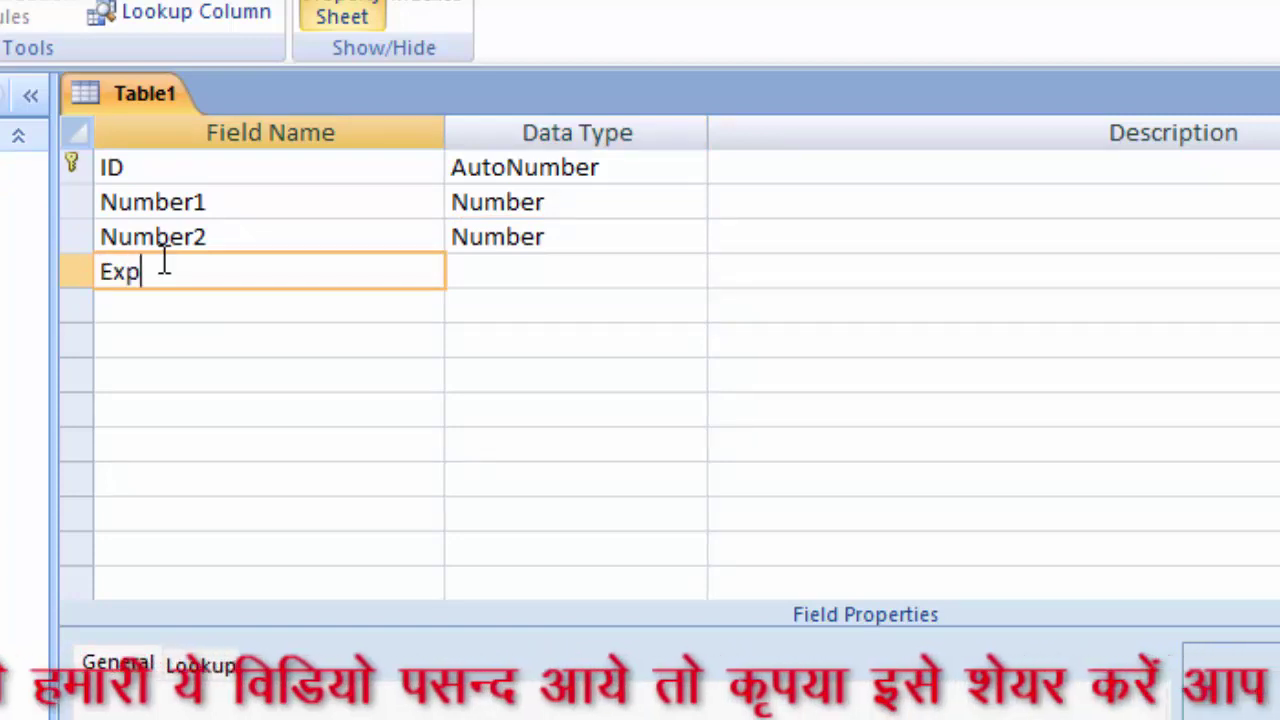
pyautogui.write('onent')
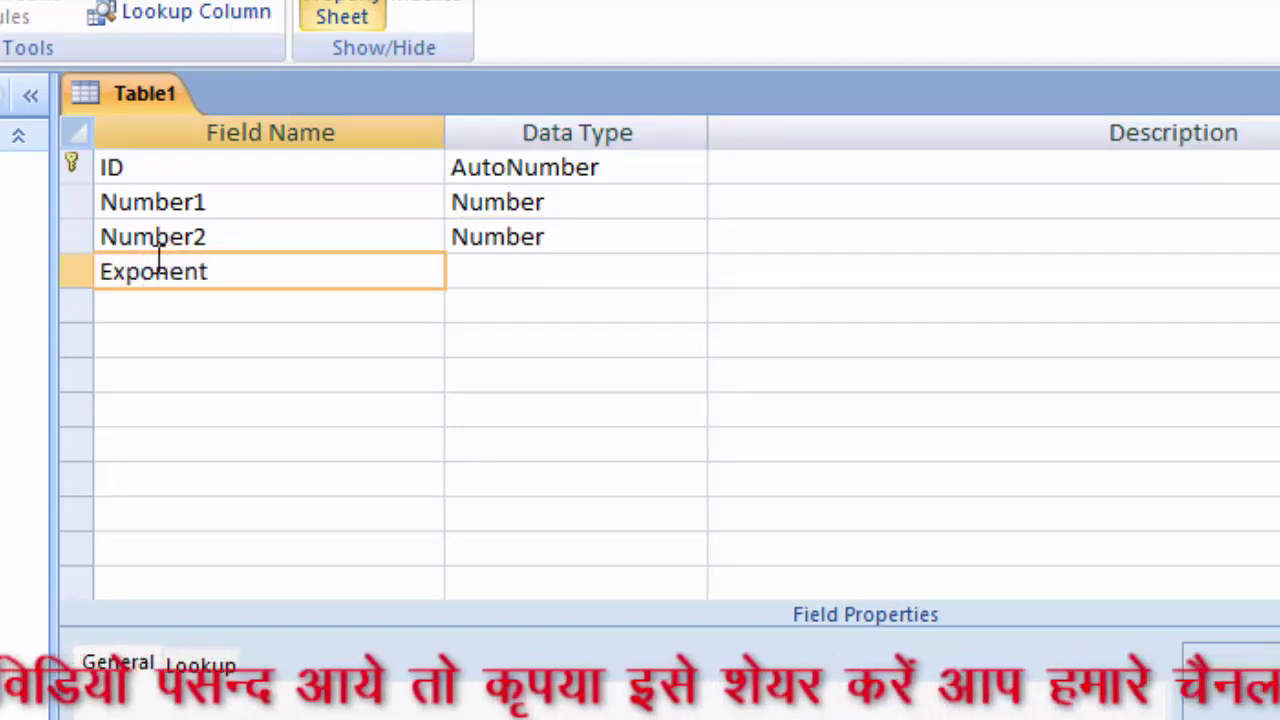
pyautogui.click(563, 278)
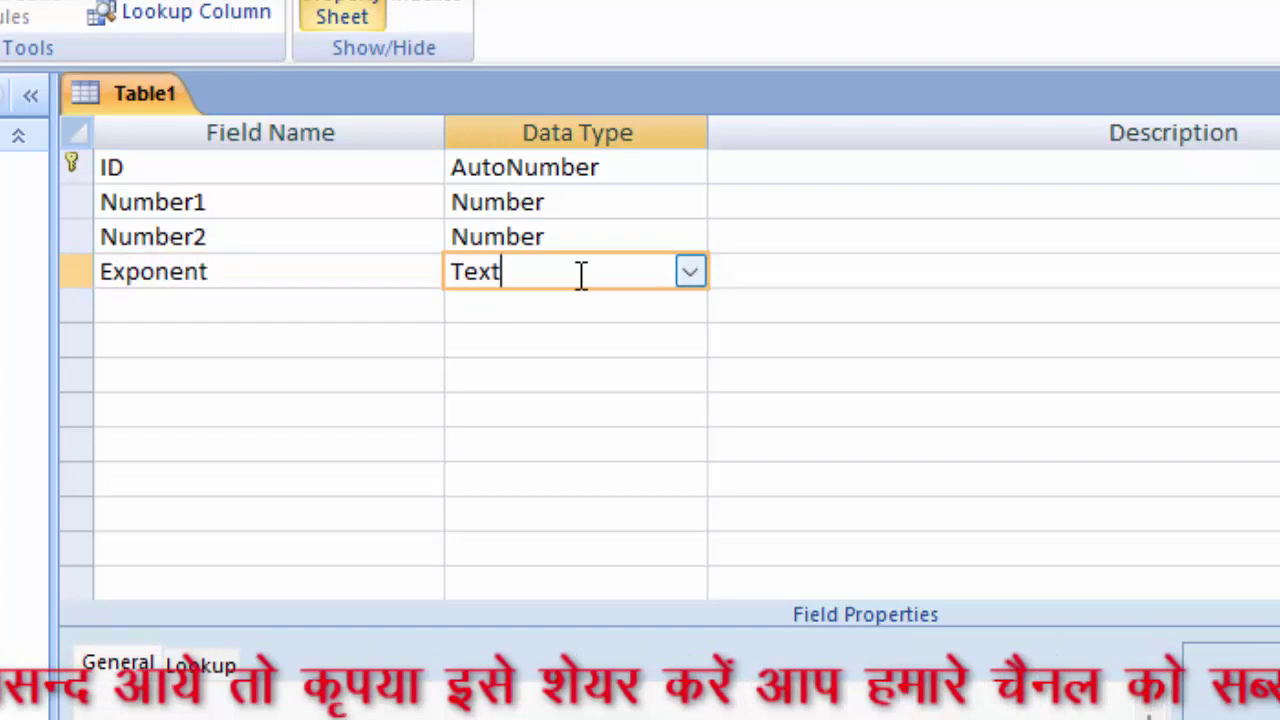
pyautogui.click(689, 276)
pyautogui.press('Escape')
pyautogui.write('n')
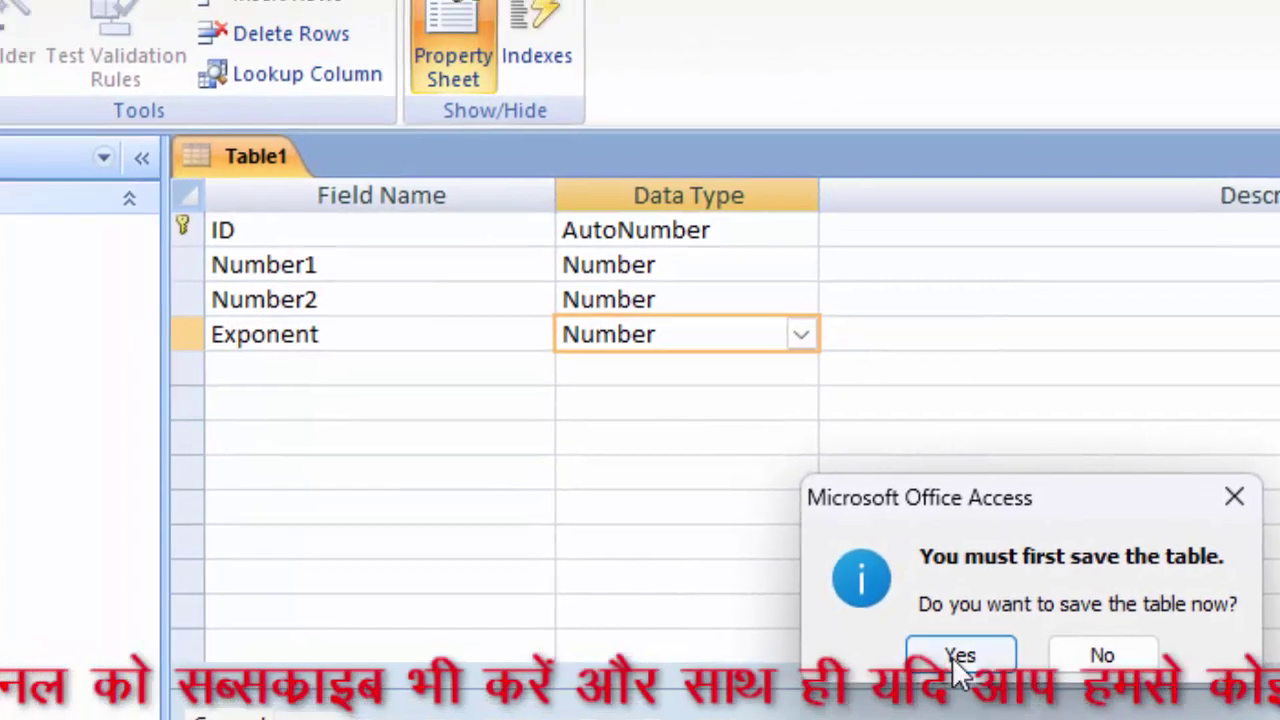
# Save the table, widen Number1, and enter a first record with Number1 2 and Number2 3.
pyautogui.click(958, 656)
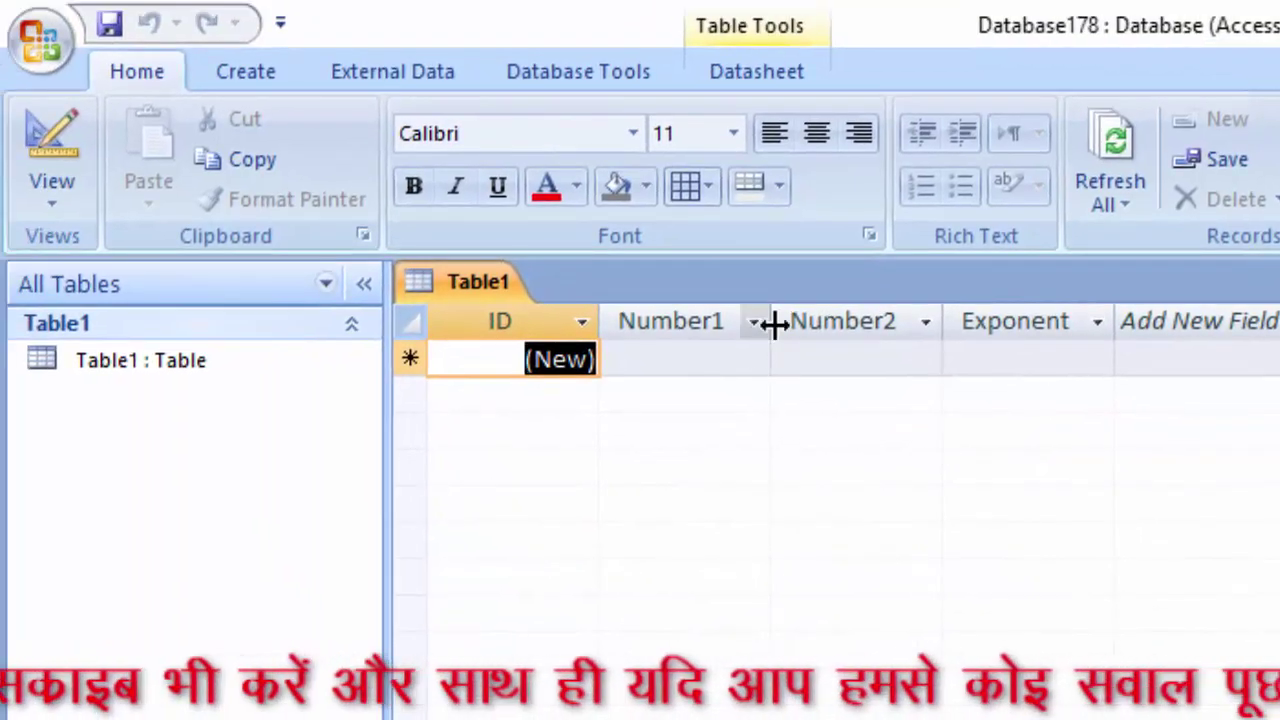
pyautogui.moveTo(773, 322); pyautogui.dragTo(808, 360)
pyautogui.click(697, 366)
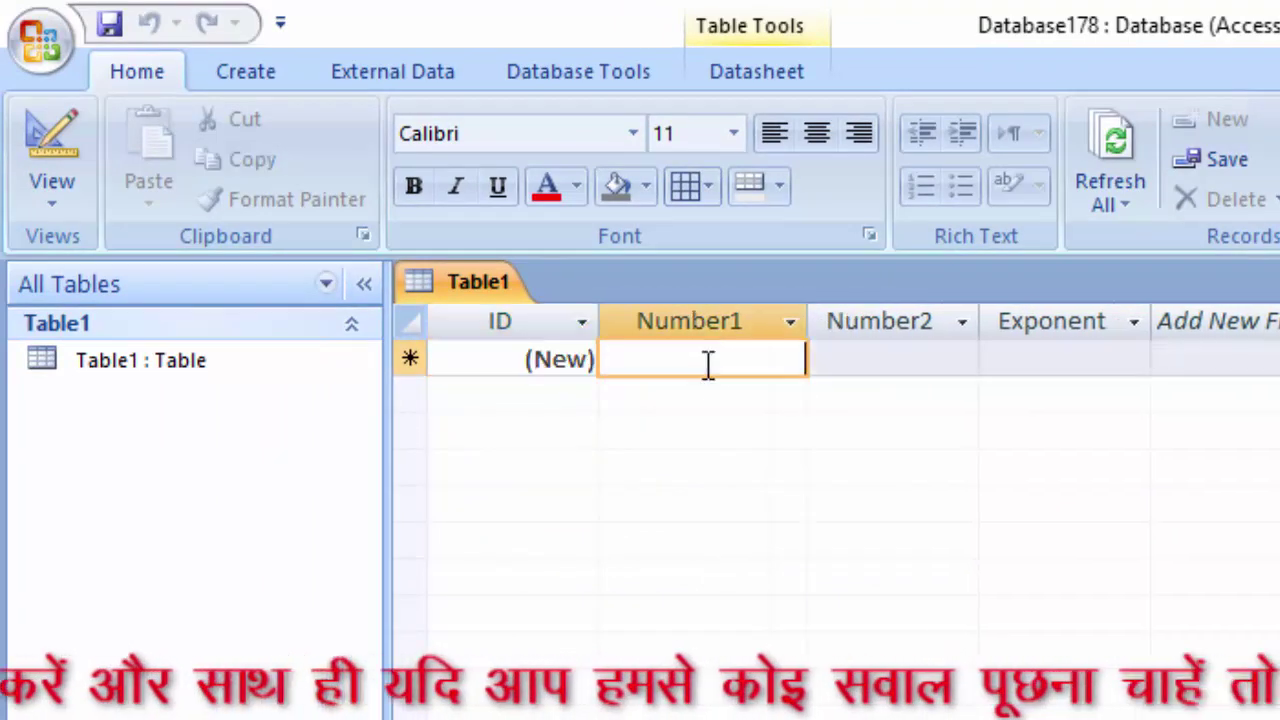
pyautogui.write('2')
pyautogui.press('Tab')
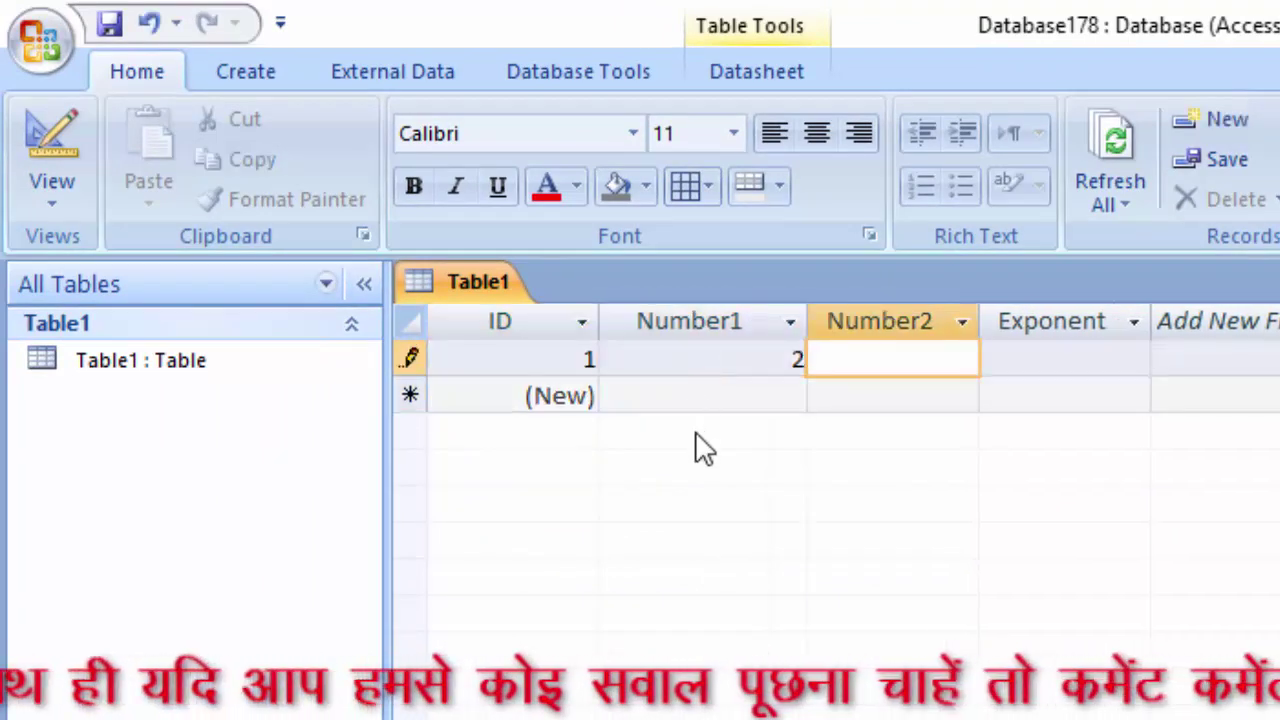
pyautogui.write('3')
pyautogui.click(1024, 364)
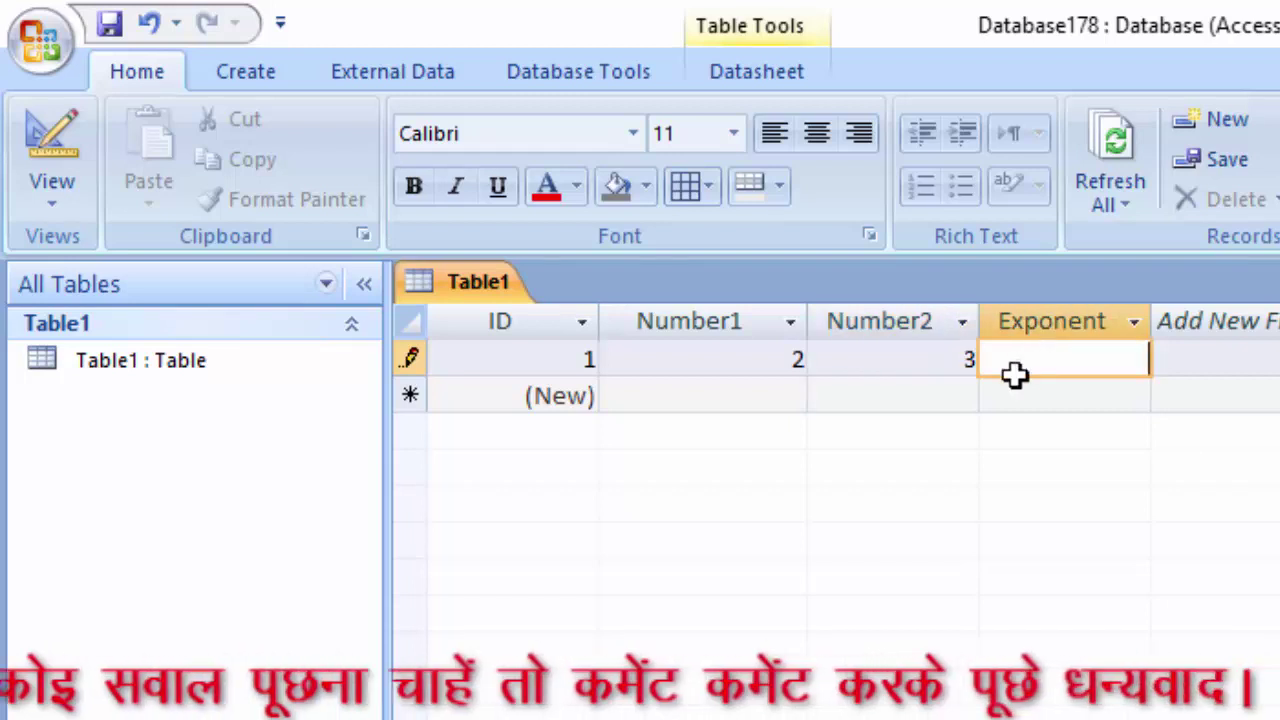
pyautogui.click(250, 76)
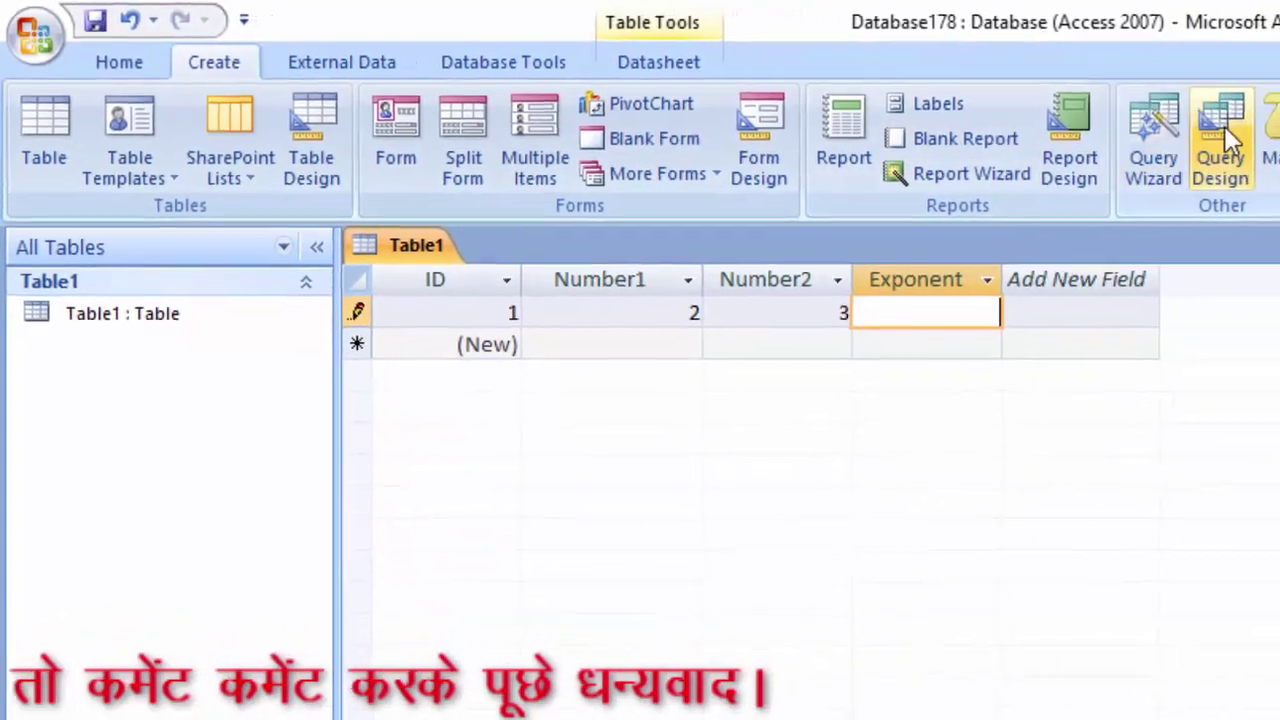
# Start a query design on Table1 and add Number1, Number2 and Exponent to the grid.
pyautogui.click(1228, 140)
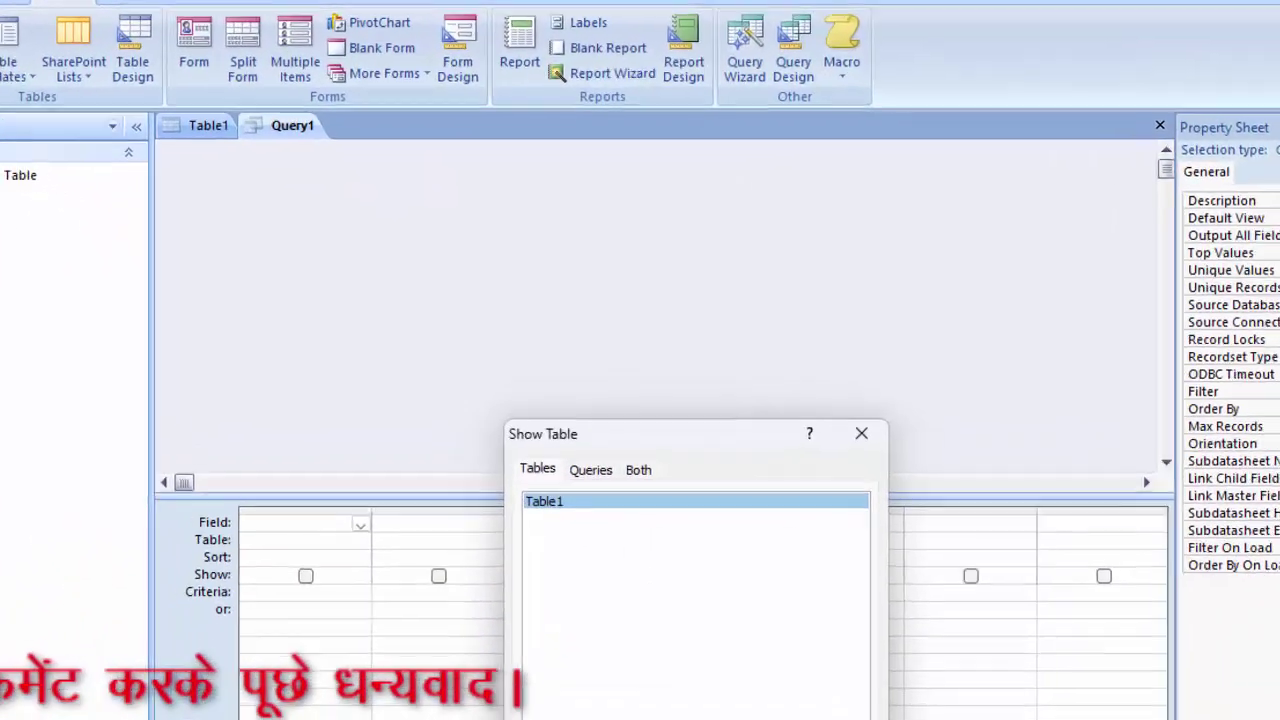
pyautogui.click(706, 690)
pyautogui.doubleClick(177, 200)
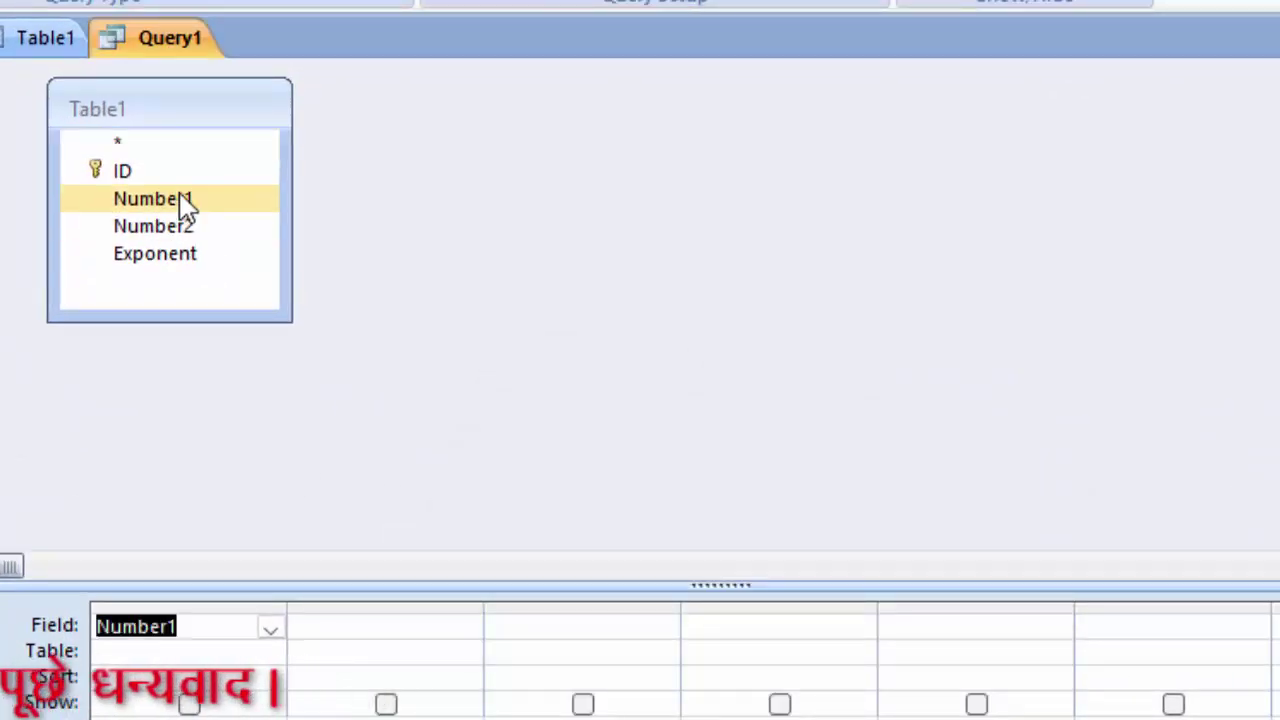
pyautogui.doubleClick(182, 227)
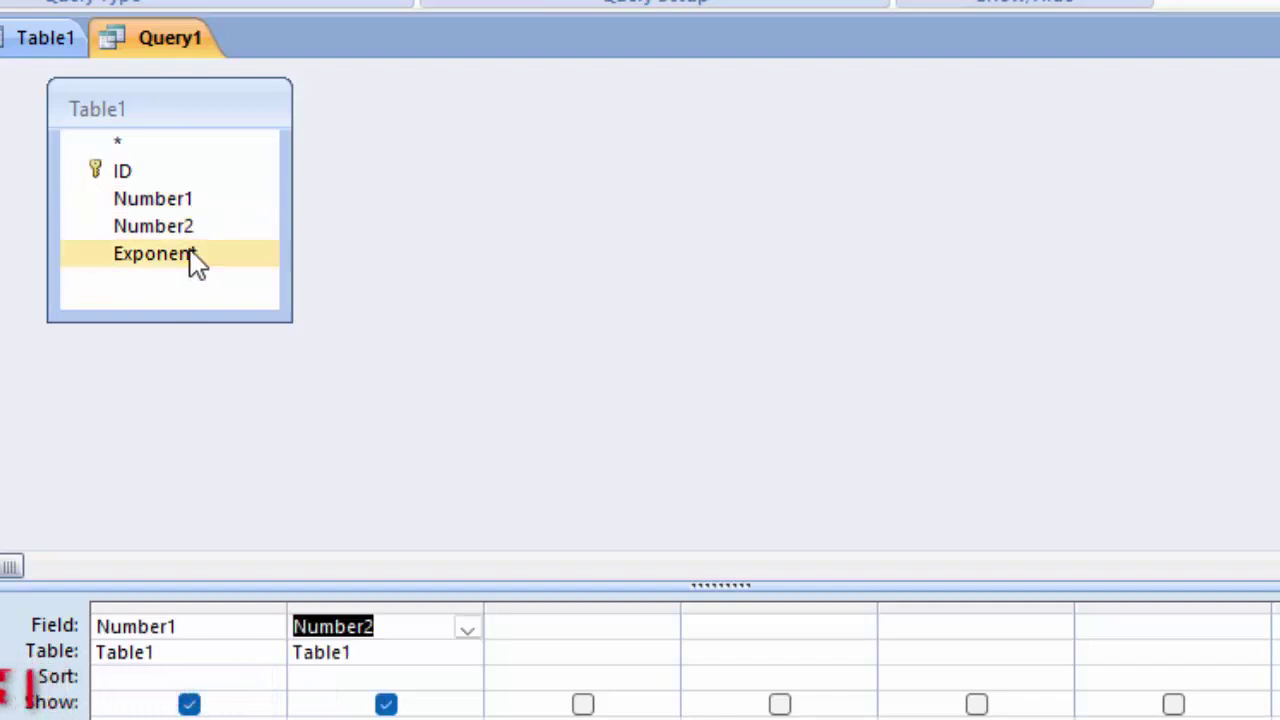
pyautogui.doubleClick(196, 256)
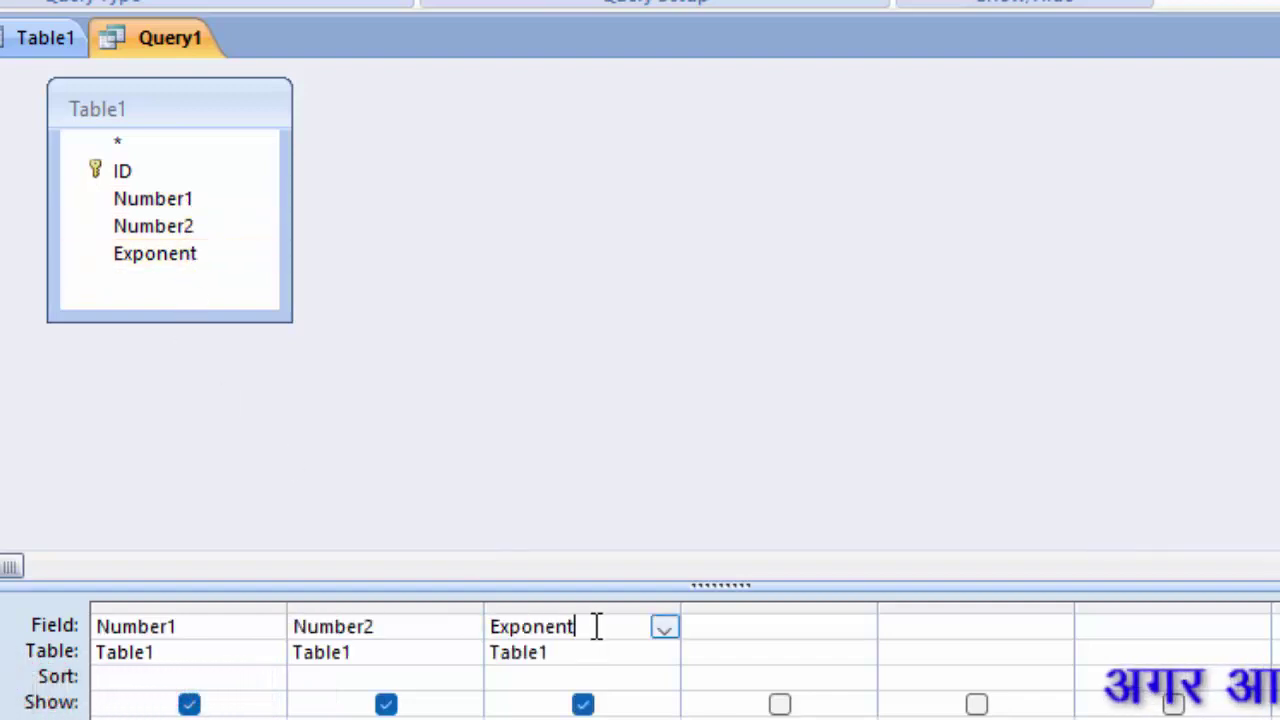
pyautogui.rightClick(596, 627)
# Open the Exponent column in the Zoom editor with font size 16.
pyautogui.press('Escape')
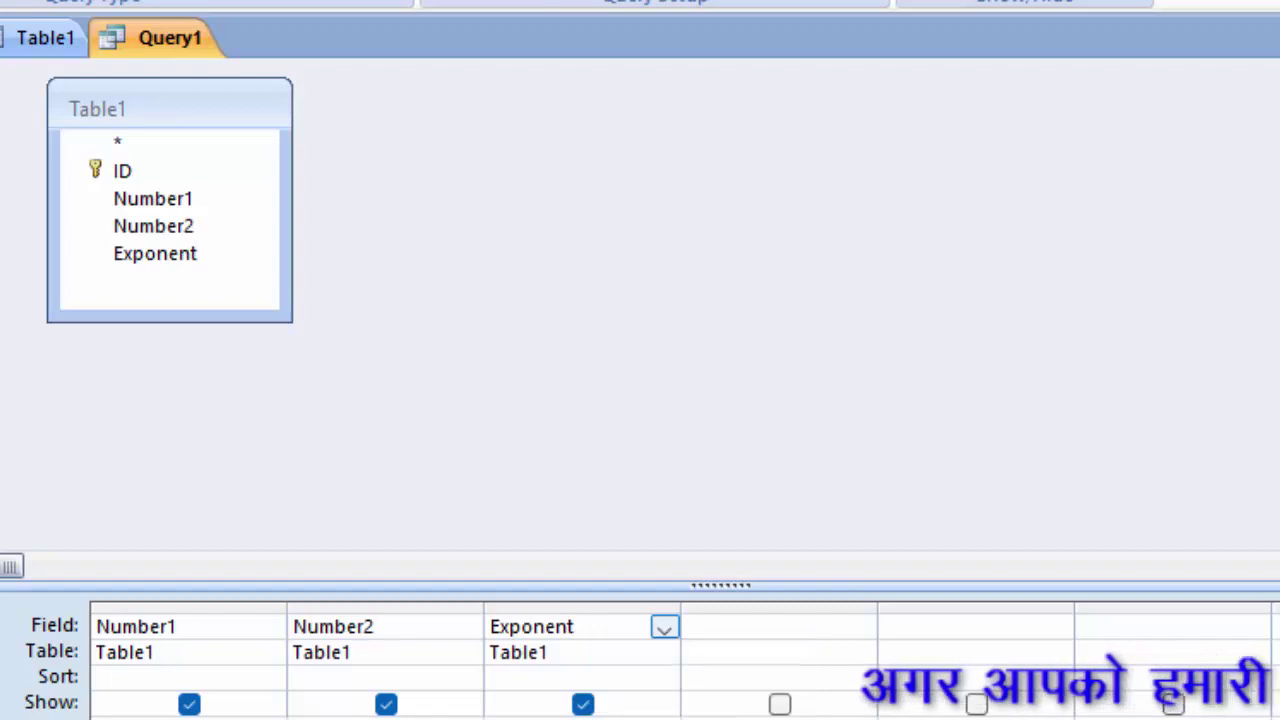
pyautogui.hotkey('shift', 'F2')
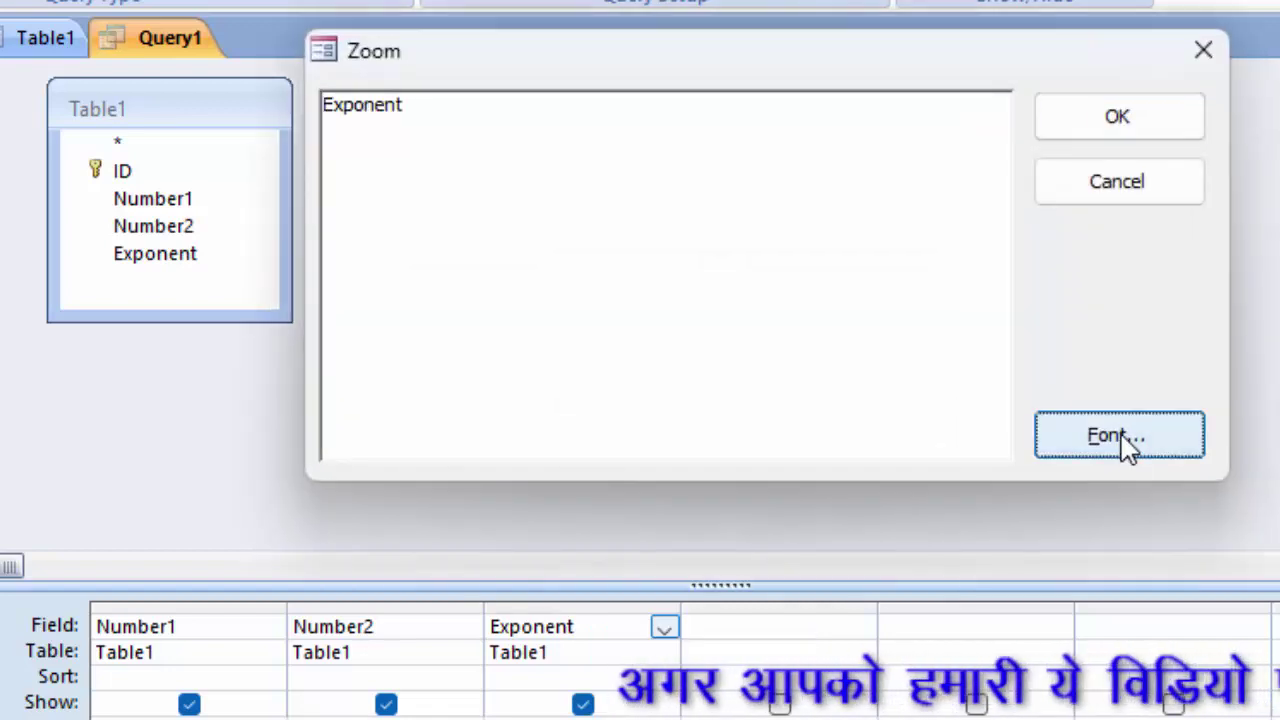
pyautogui.click(1115, 435)
pyautogui.click(985, 502)
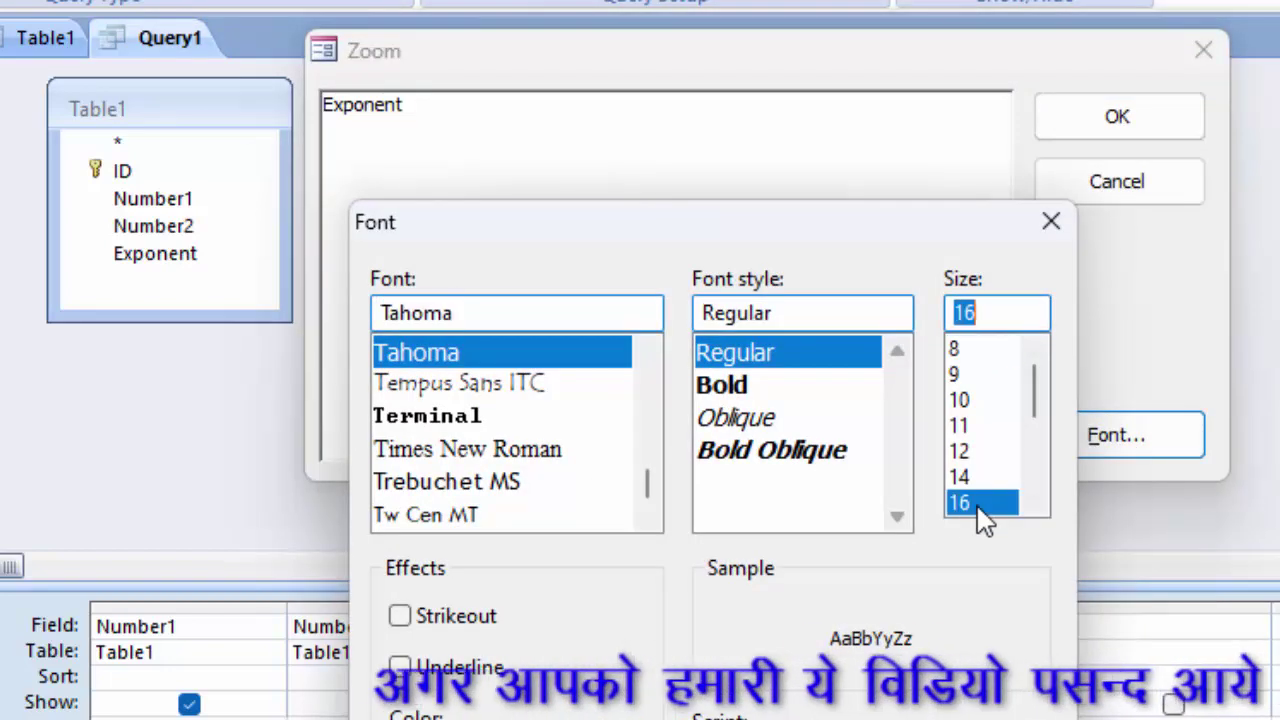
pyautogui.press('Return')
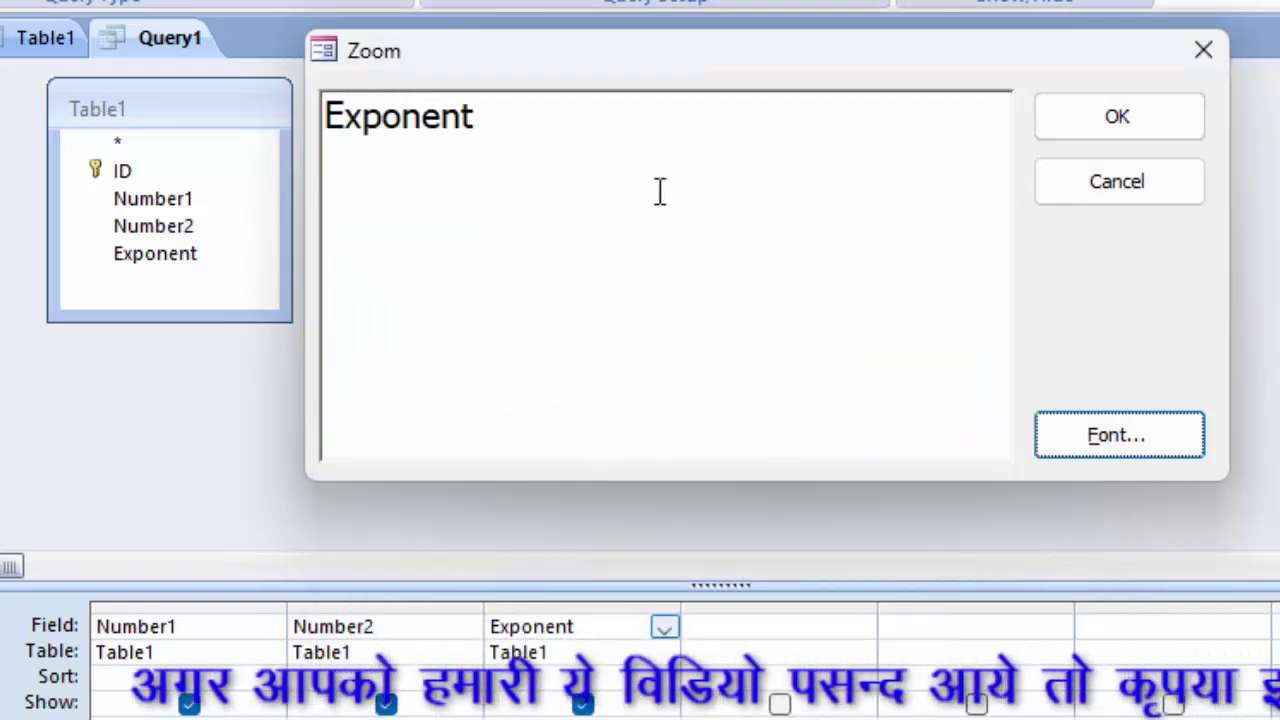
# Change the column to the expression Exponent: [Number1]^[Number2].
pyautogui.click(632, 126)
pyautogui.write(':')
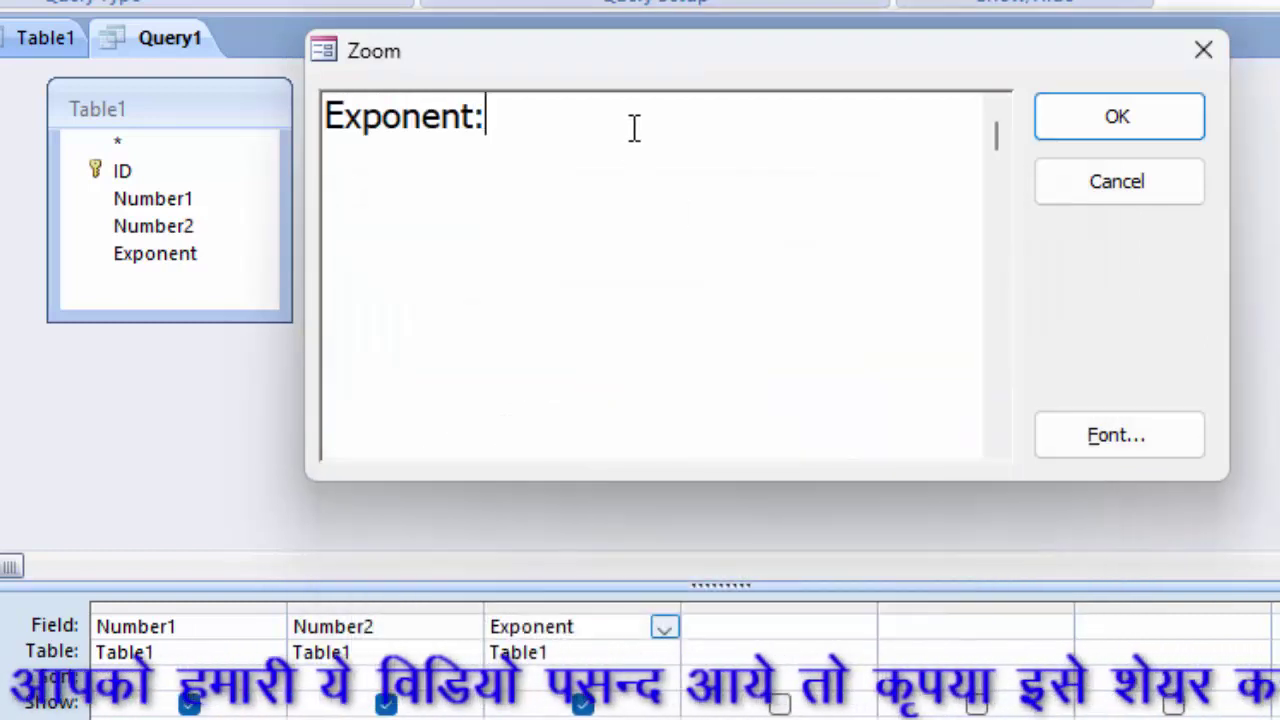
pyautogui.write('[')
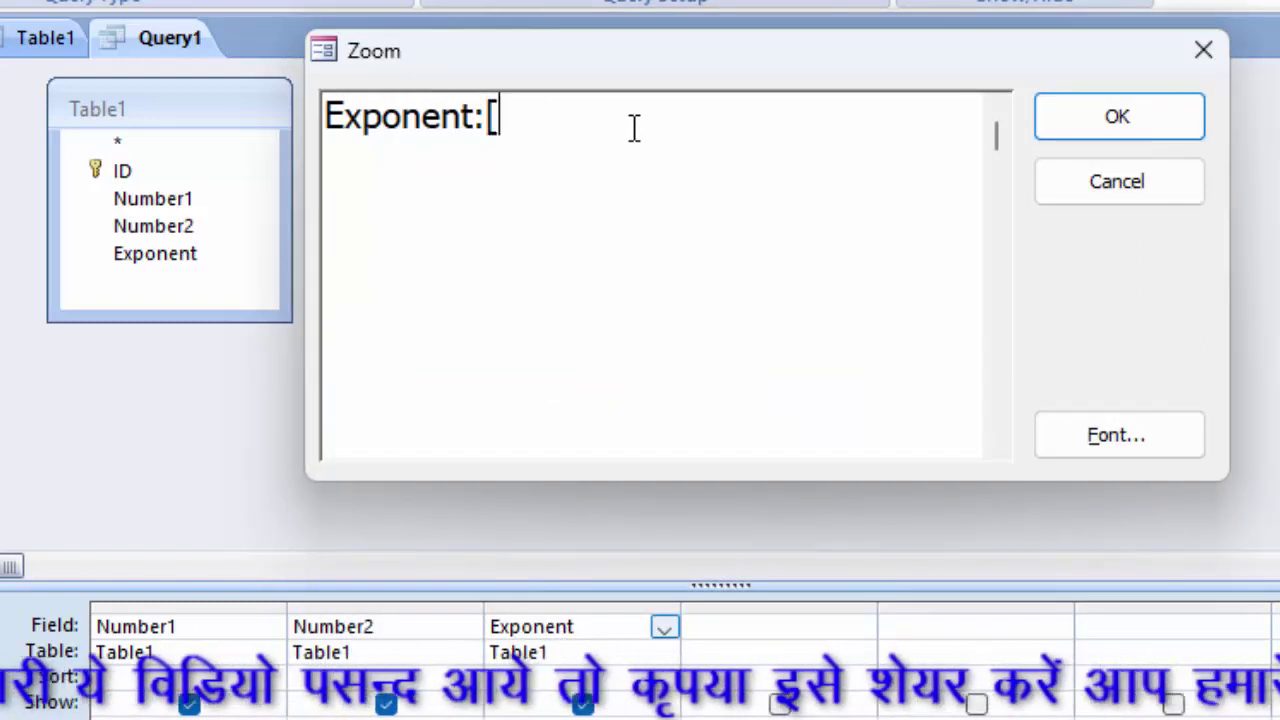
pyautogui.write('Numbe')
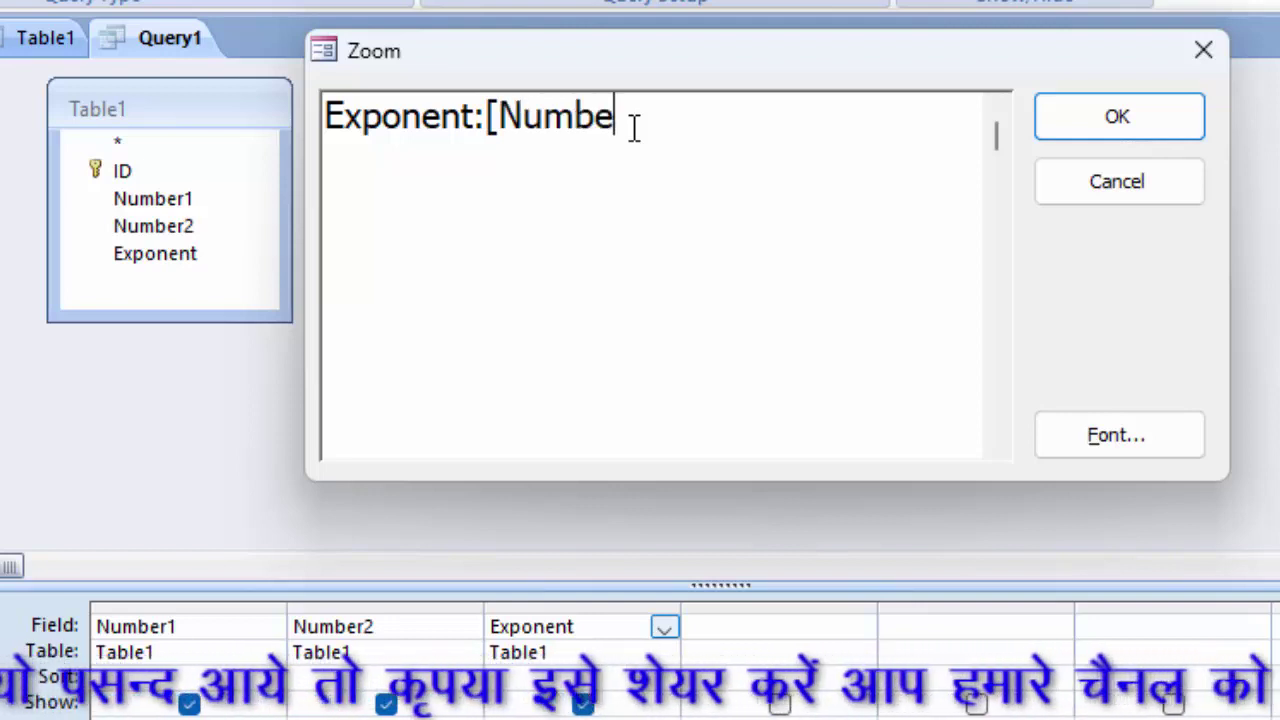
pyautogui.write('r1]')
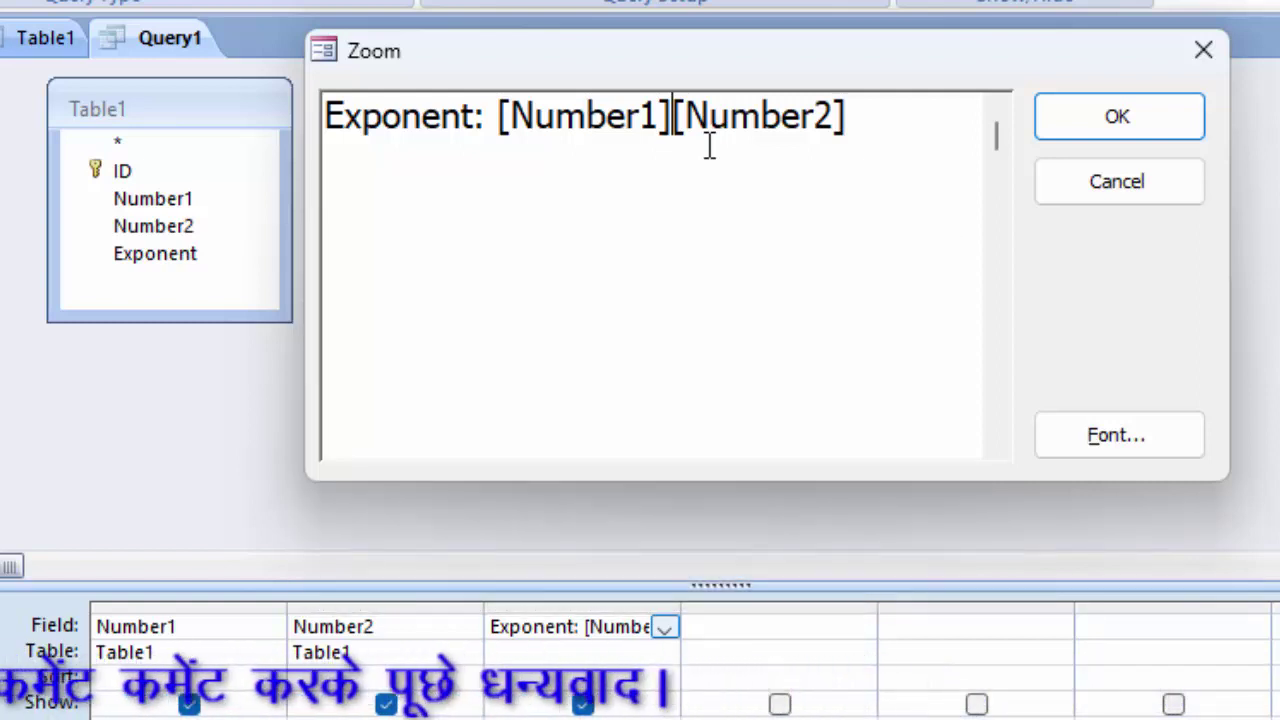
pyautogui.write('^')
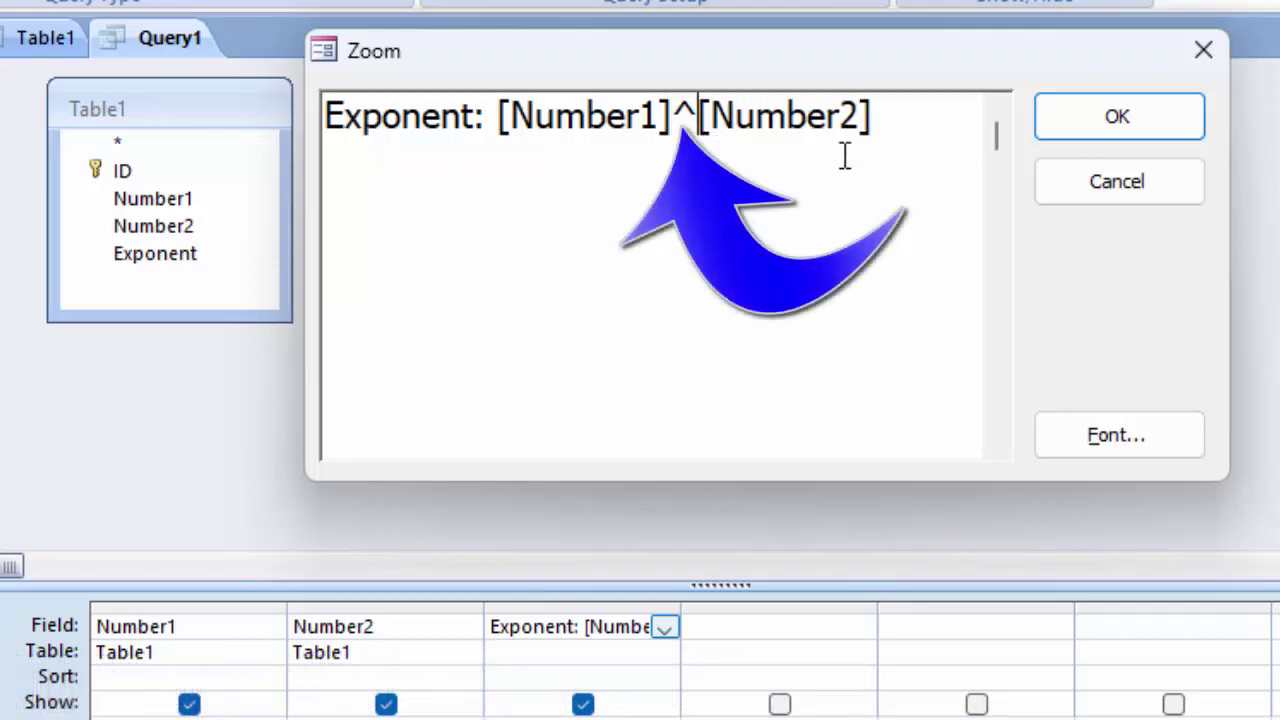
pyautogui.click(1117, 128)
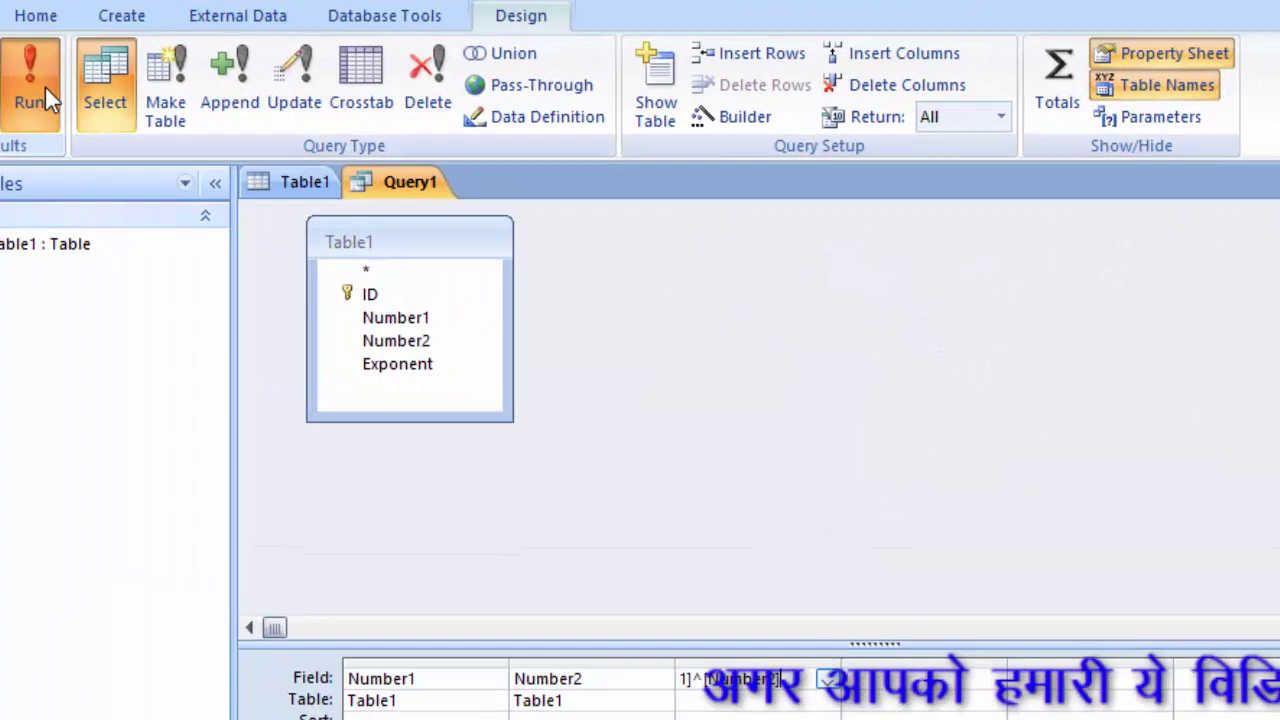
# Run Query1 to show Number1 2, Number2 4 and Exponent 16.
pyautogui.click(45, 100)
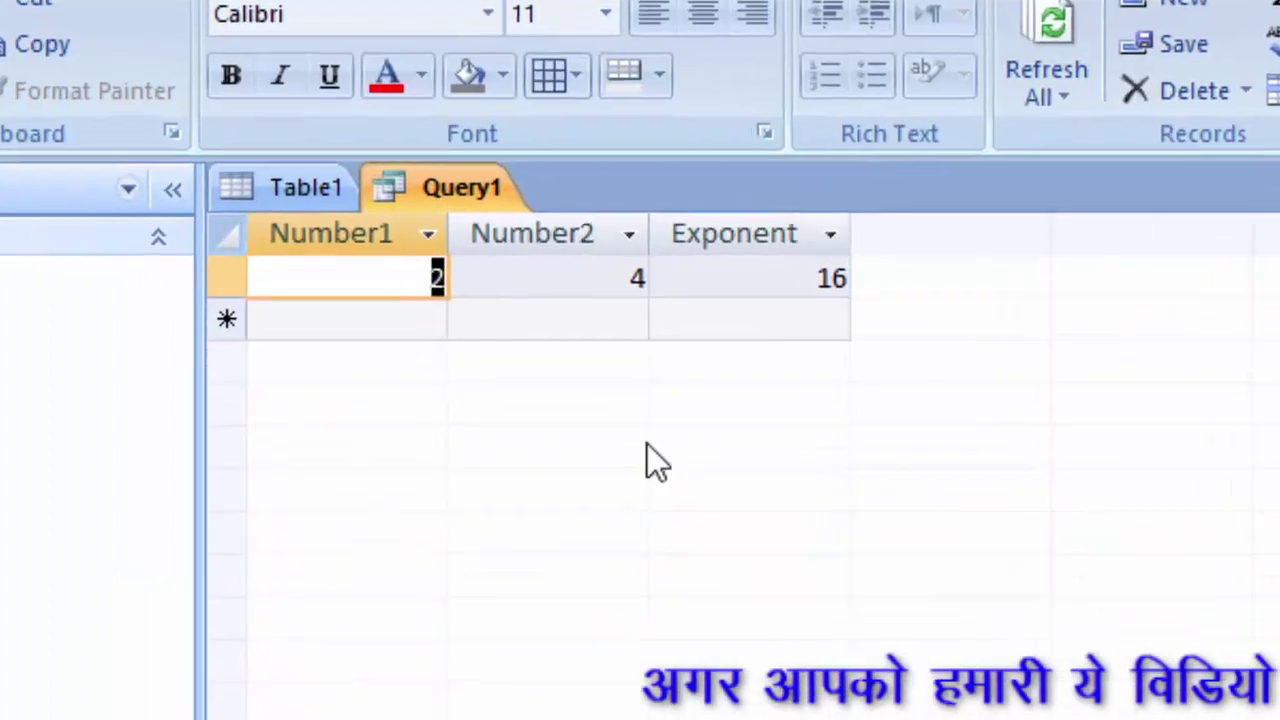
pyautogui.click(575, 300)
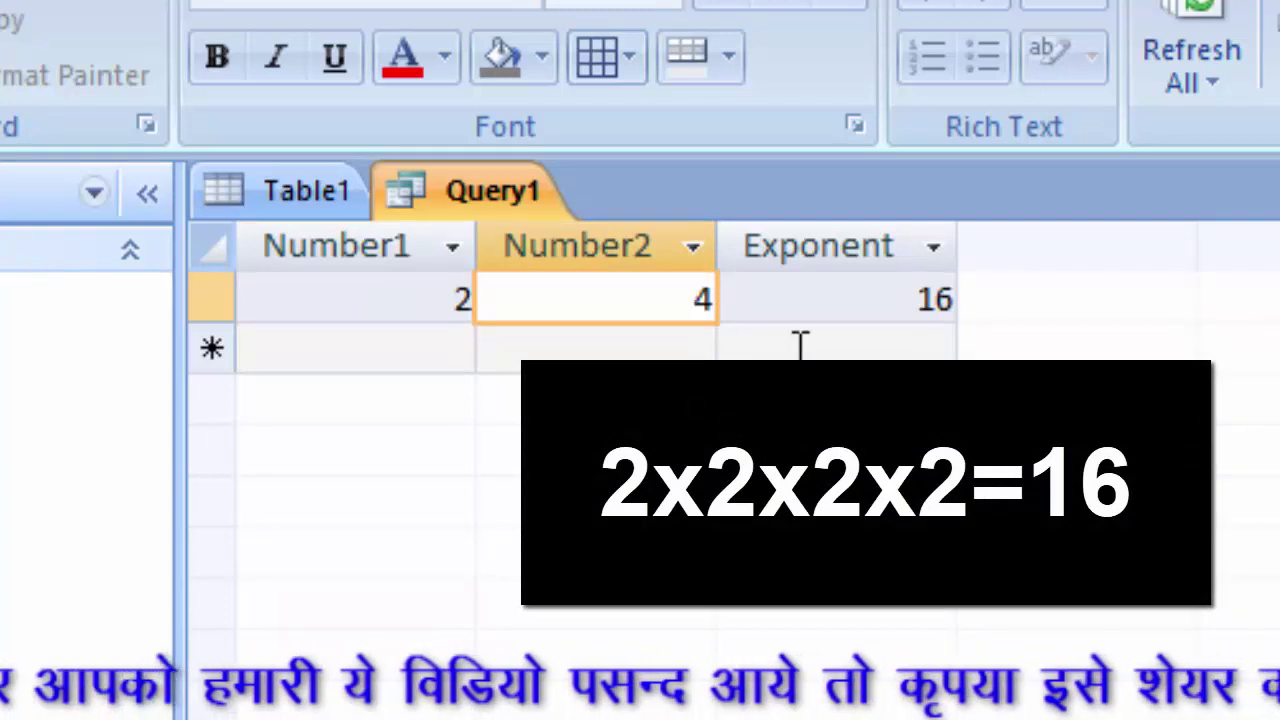
# Add records 2, 6 and 8, 2, each computing an Exponent of 64.
pyautogui.click(432, 348)
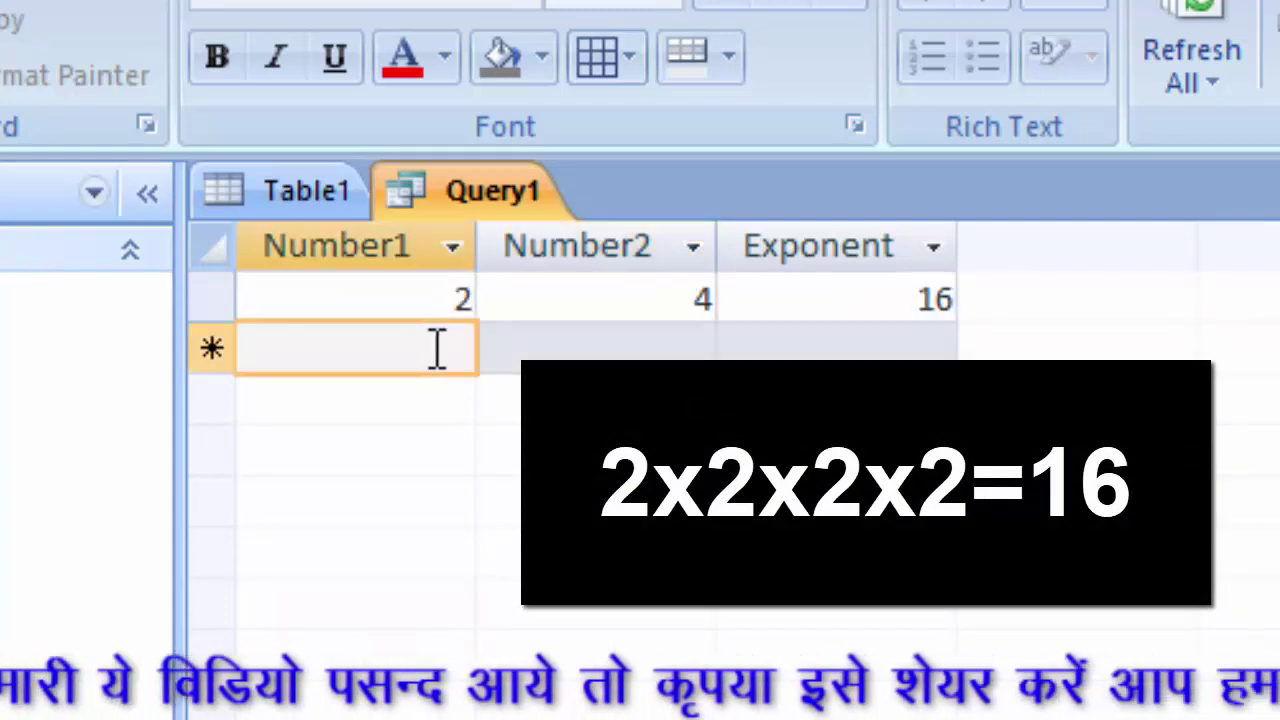
pyautogui.write('2')
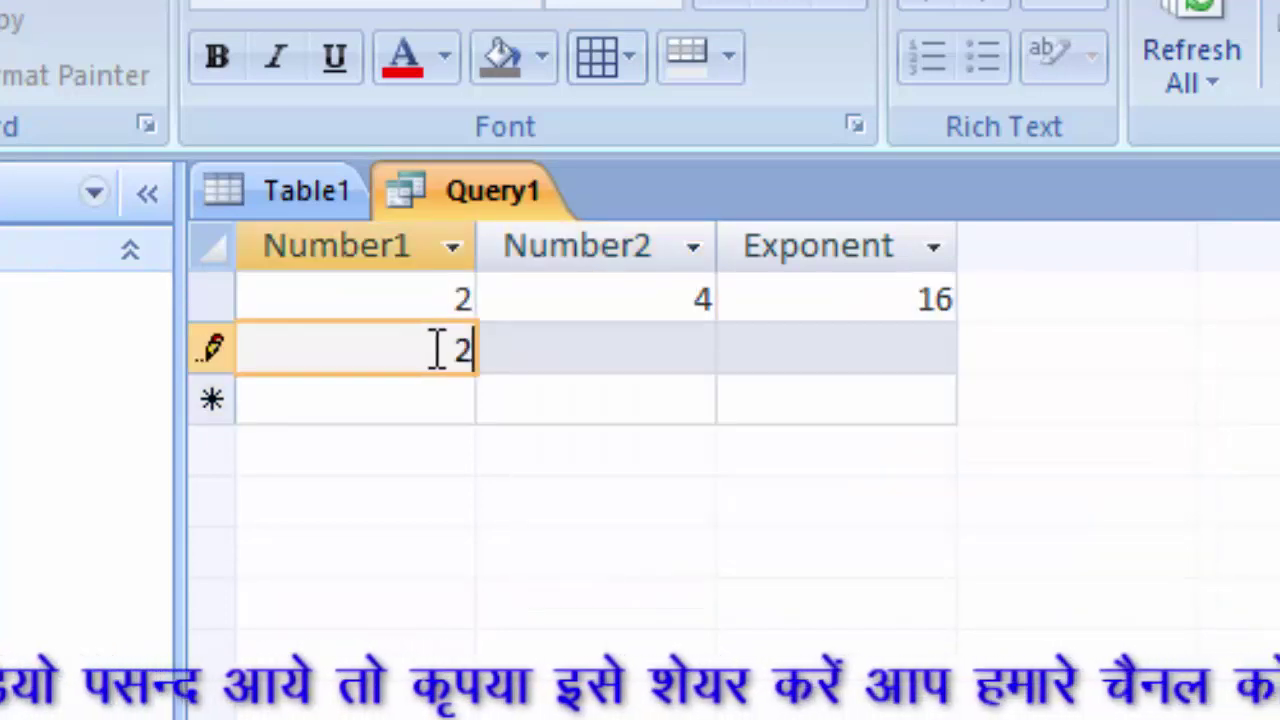
pyautogui.press('Tab')
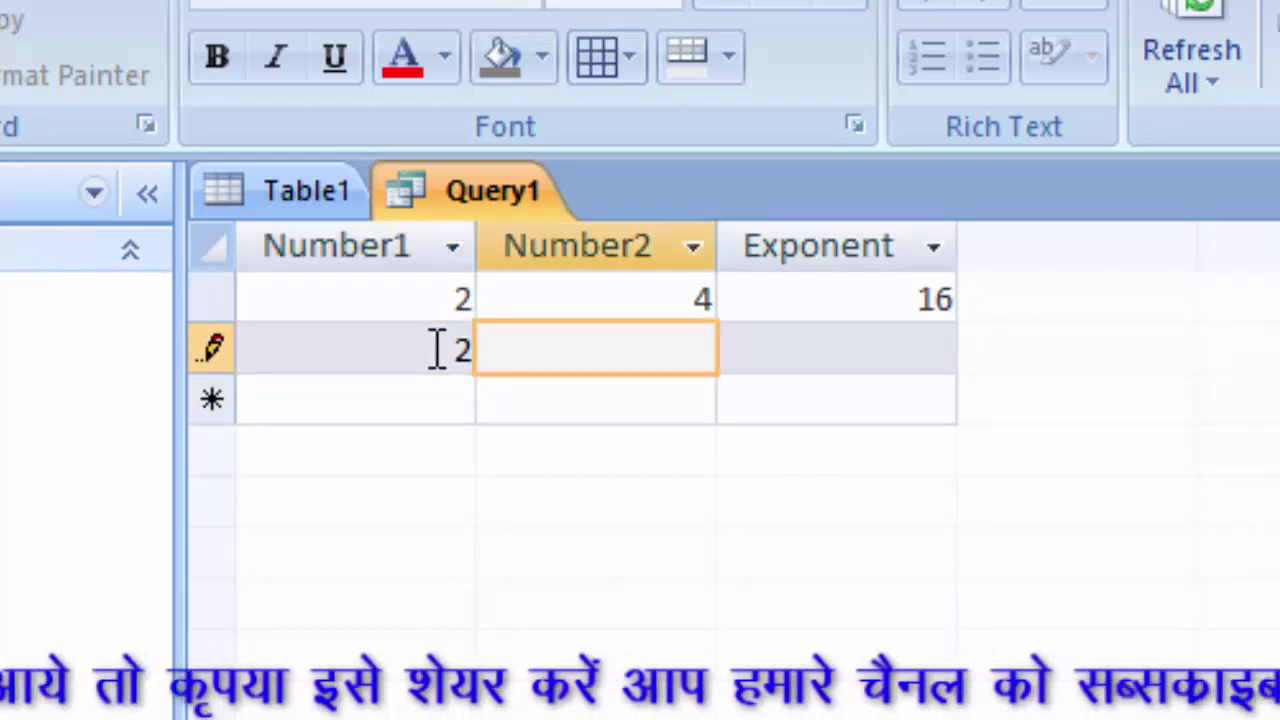
pyautogui.write('6')
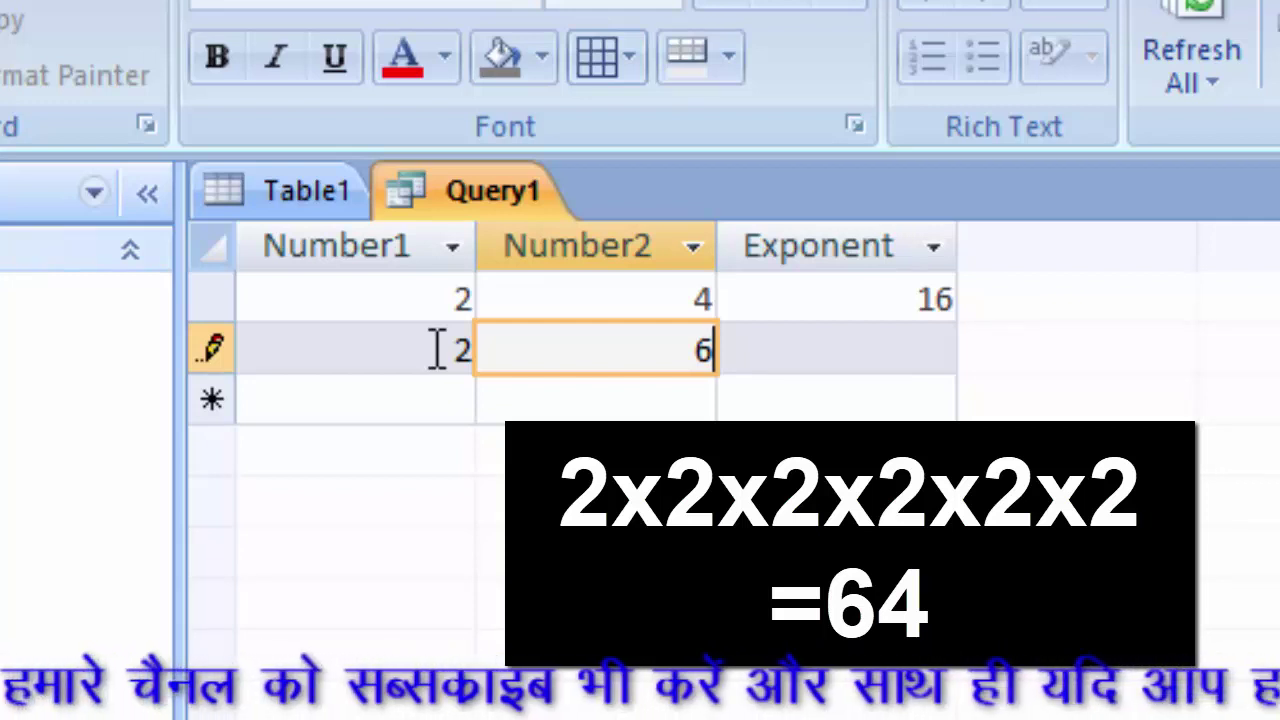
pyautogui.press('Tab')
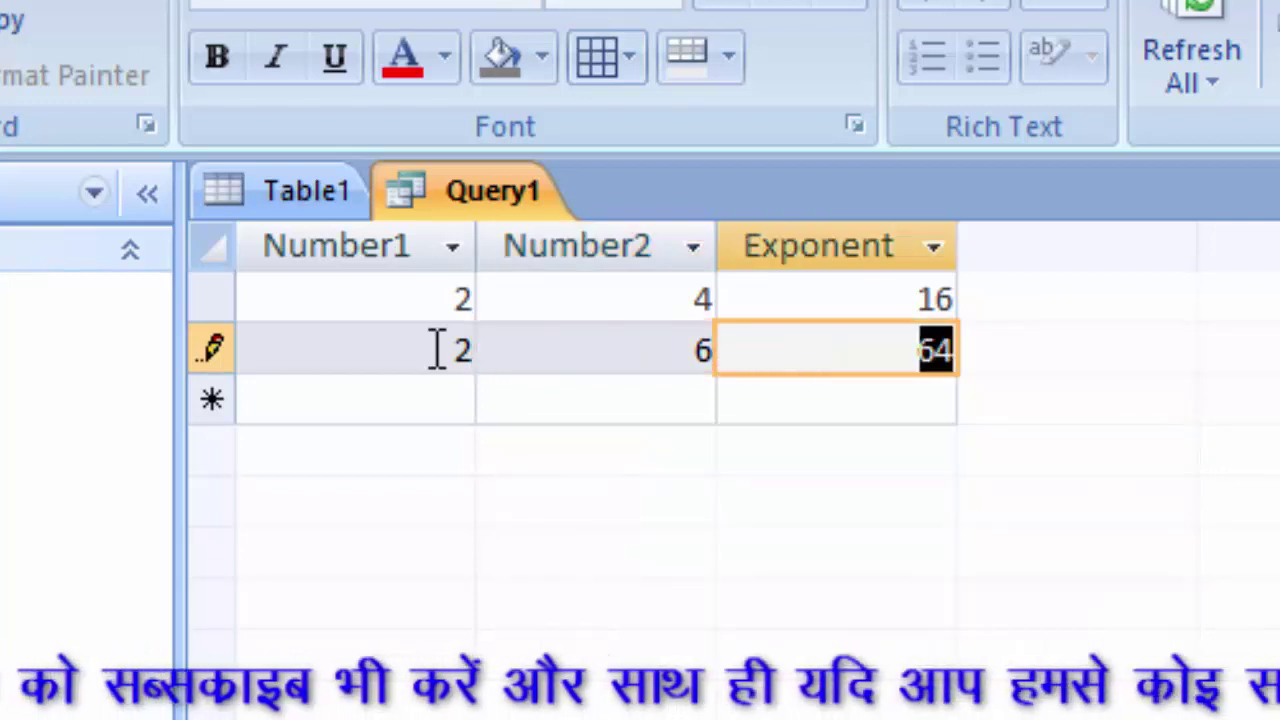
pyautogui.click(443, 396)
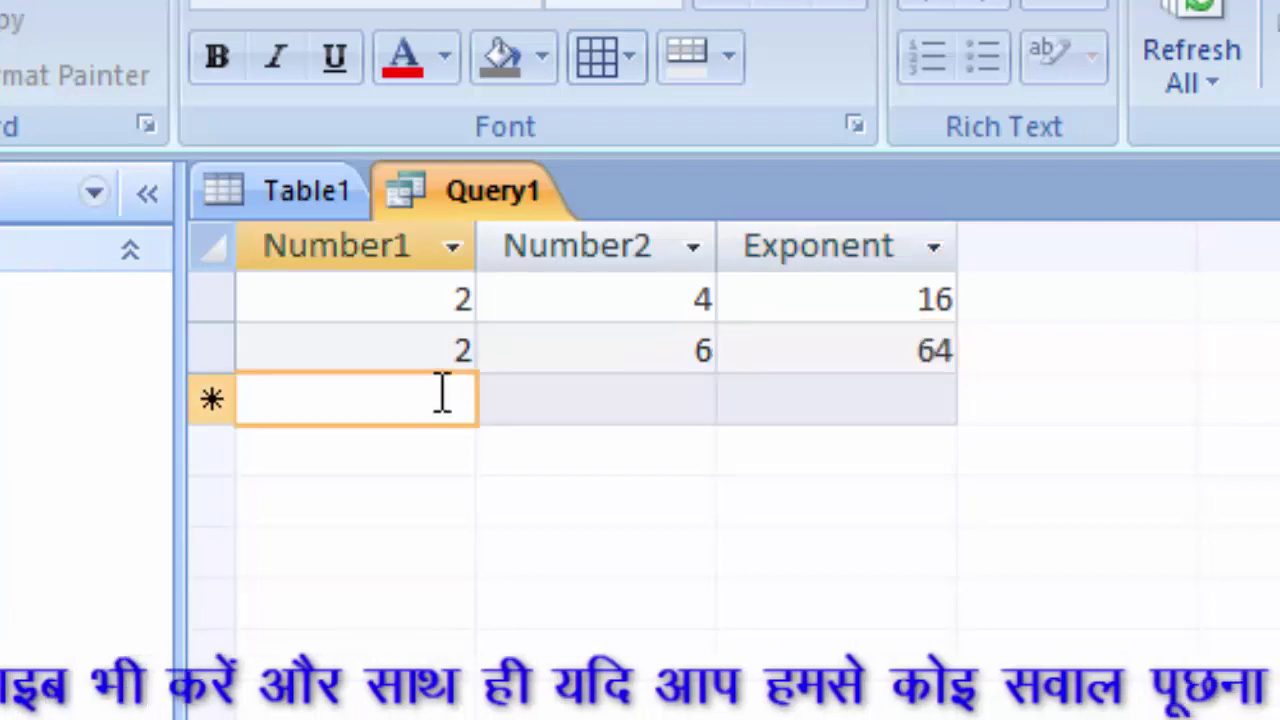
pyautogui.write('8')
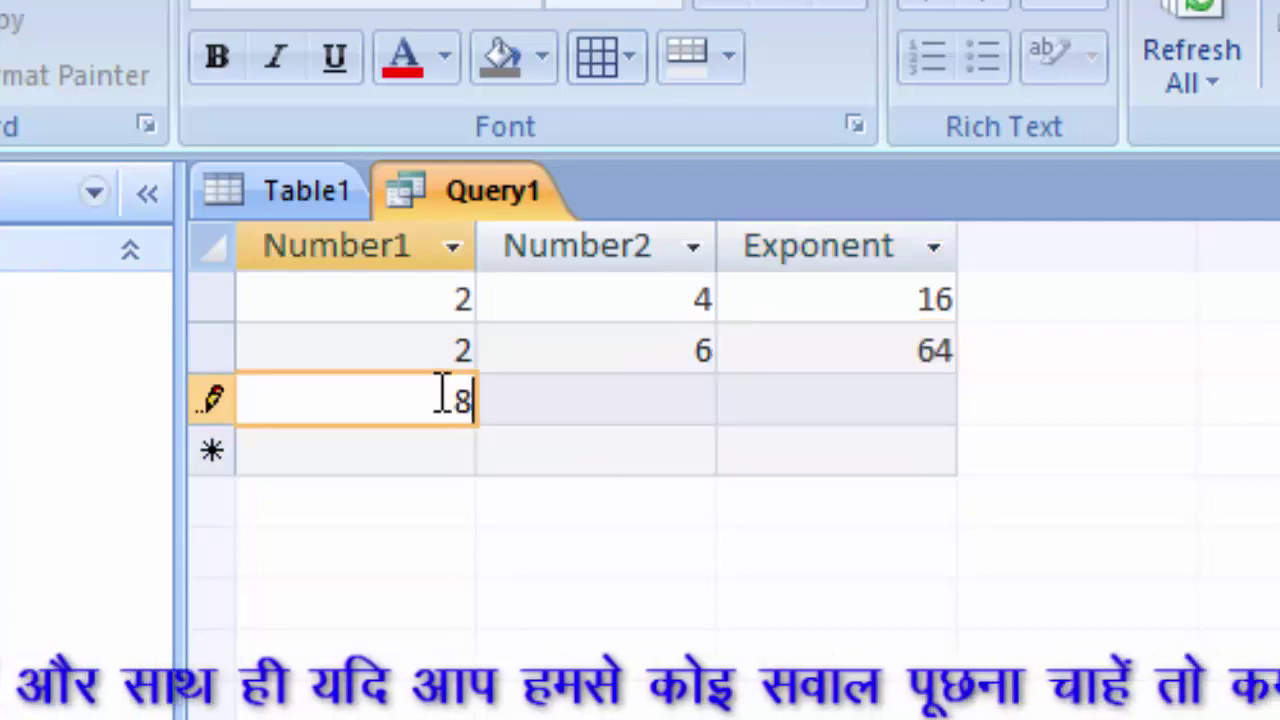
pyautogui.press('Tab')
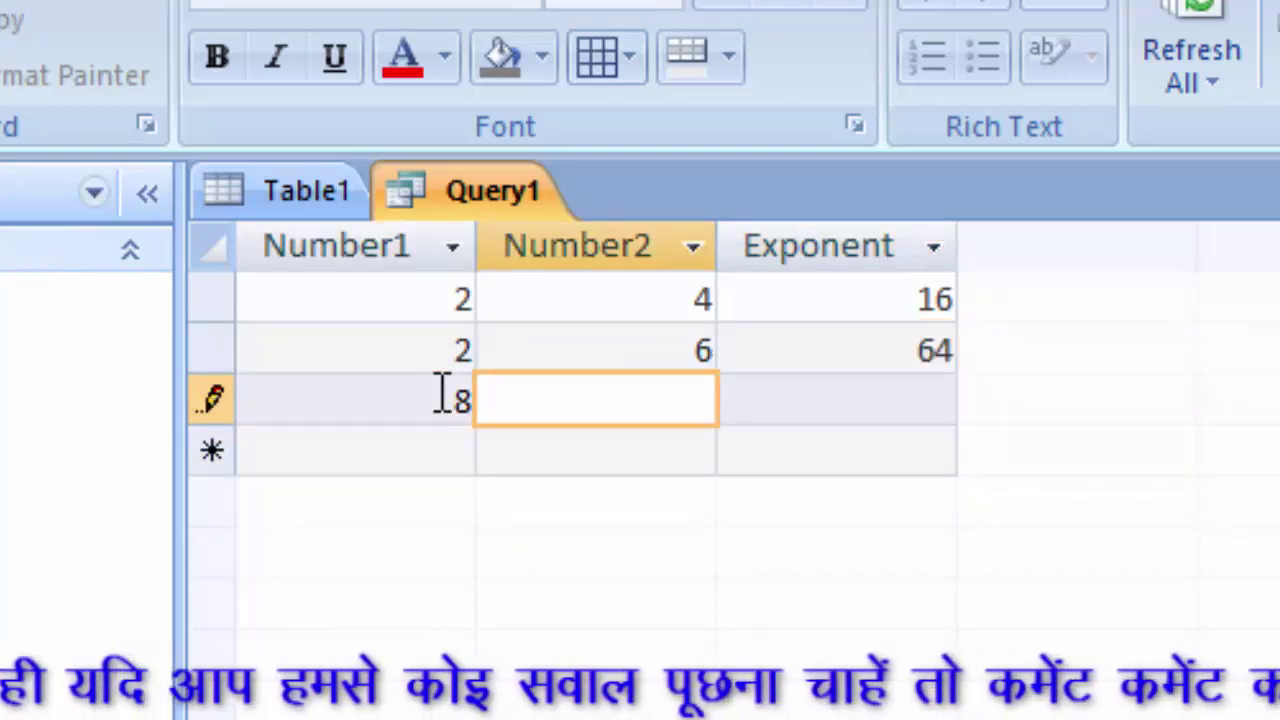
pyautogui.write('2')
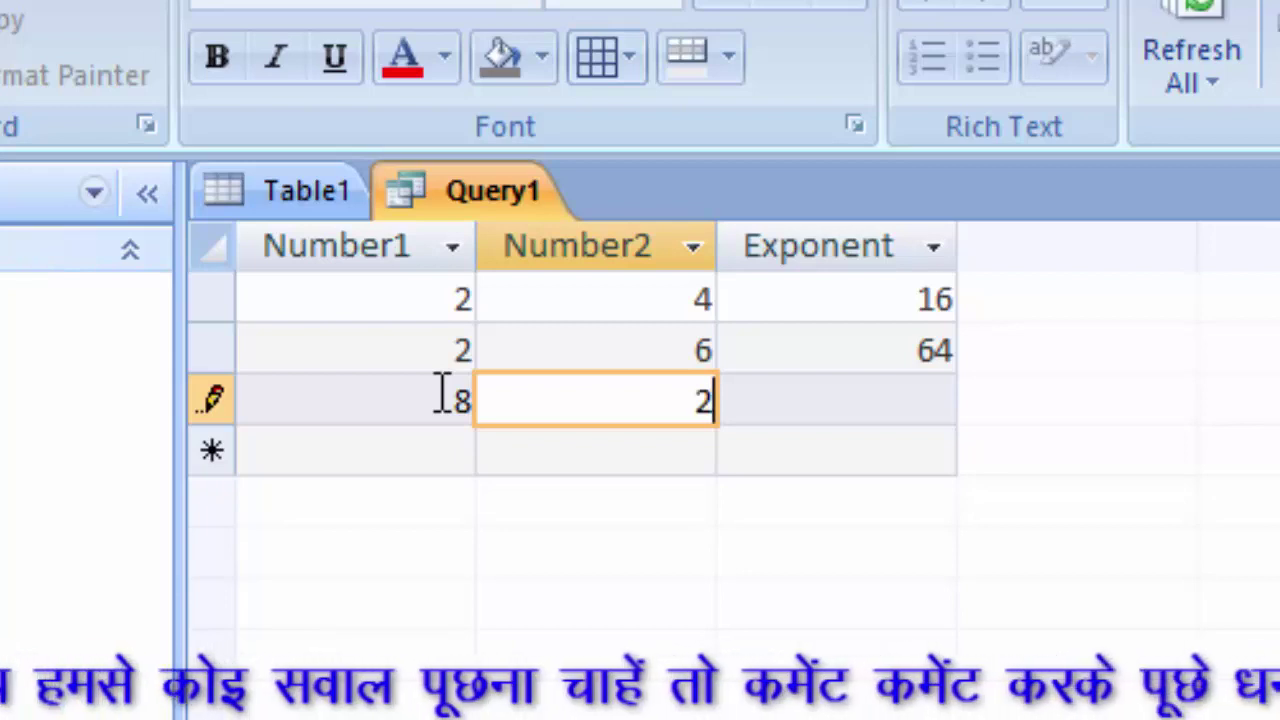
pyautogui.press('Tab')
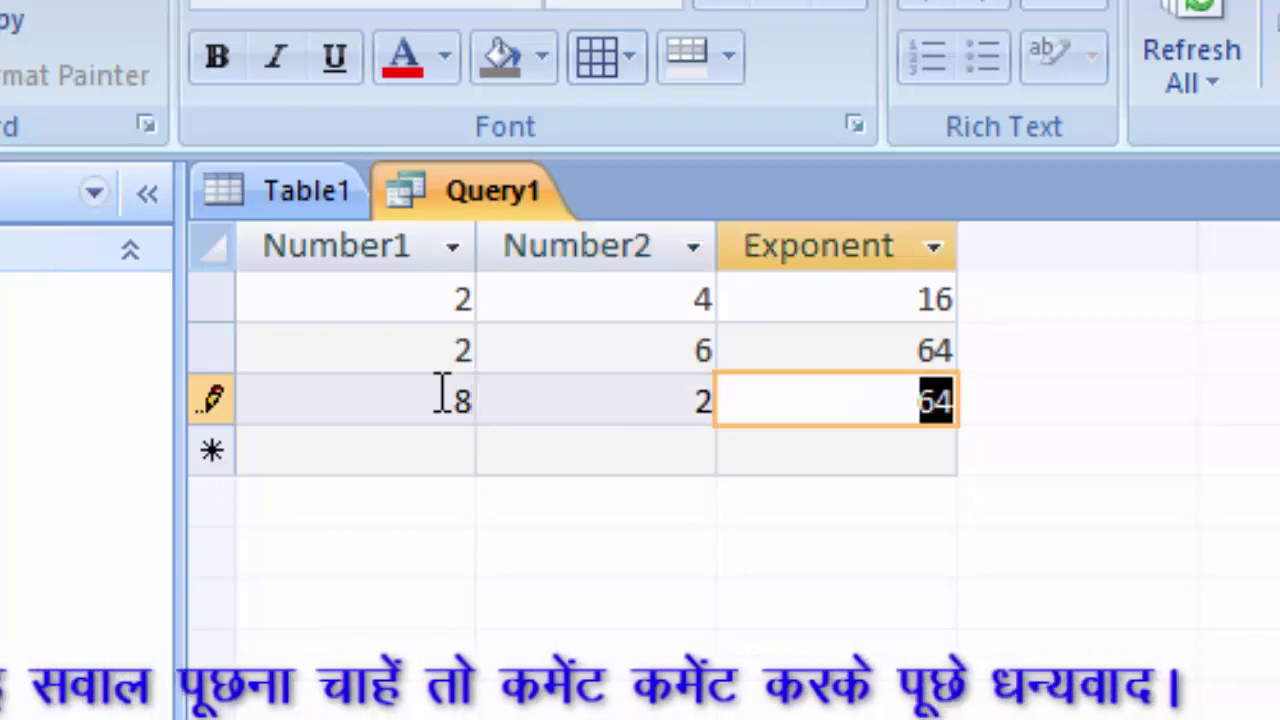
pyautogui.click(449, 460)
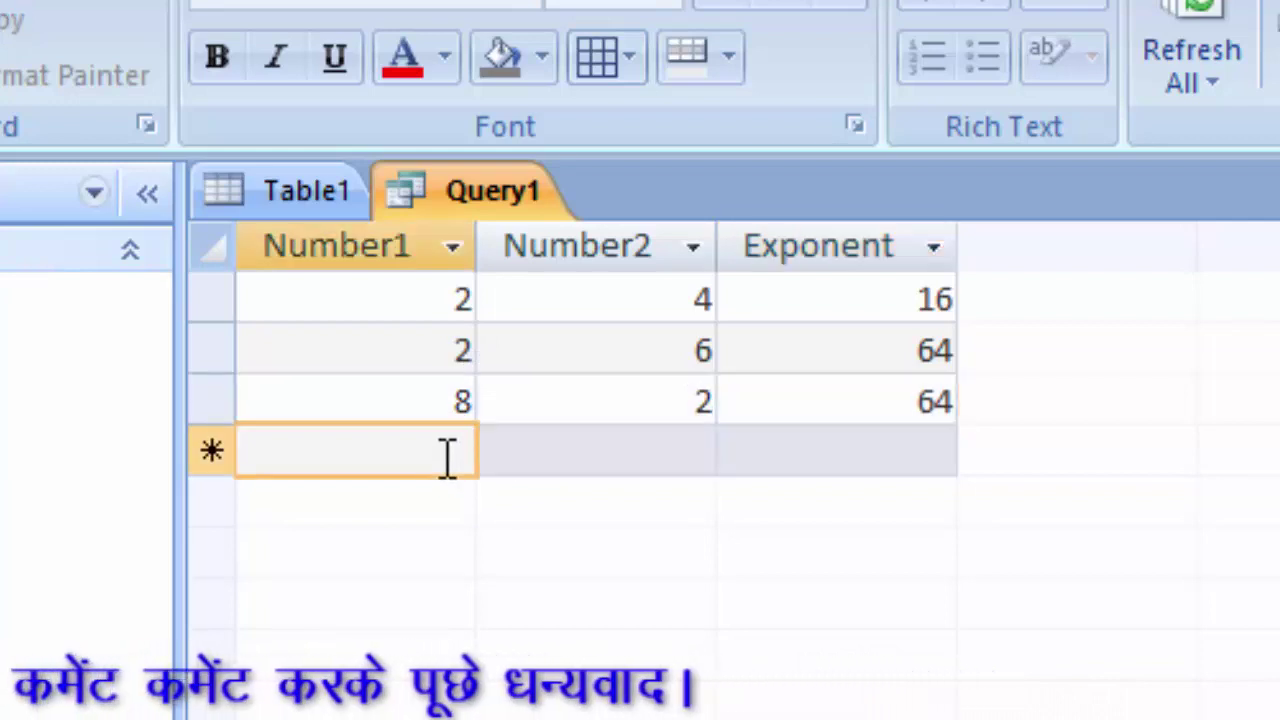
# Enter a record with Number1 4 and Number2 4, yielding an Exponent of 256.
pyautogui.write('4')
pyautogui.press('Tab')
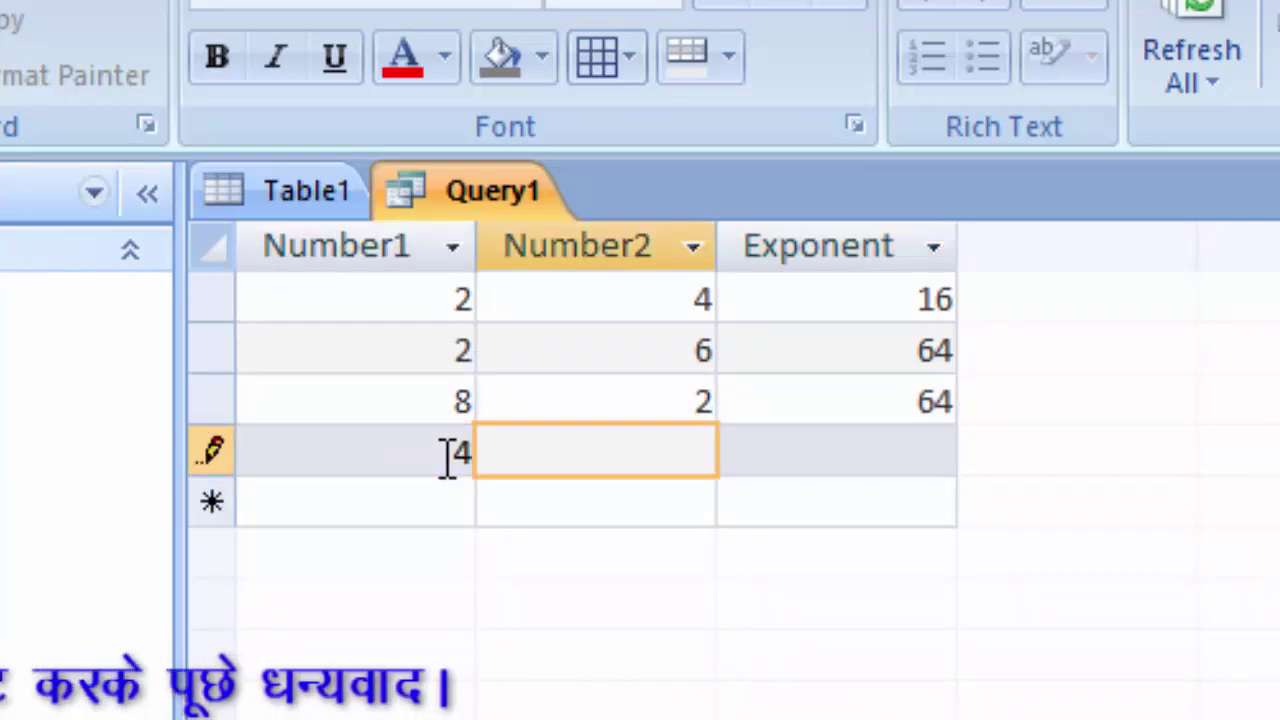
pyautogui.write('4')
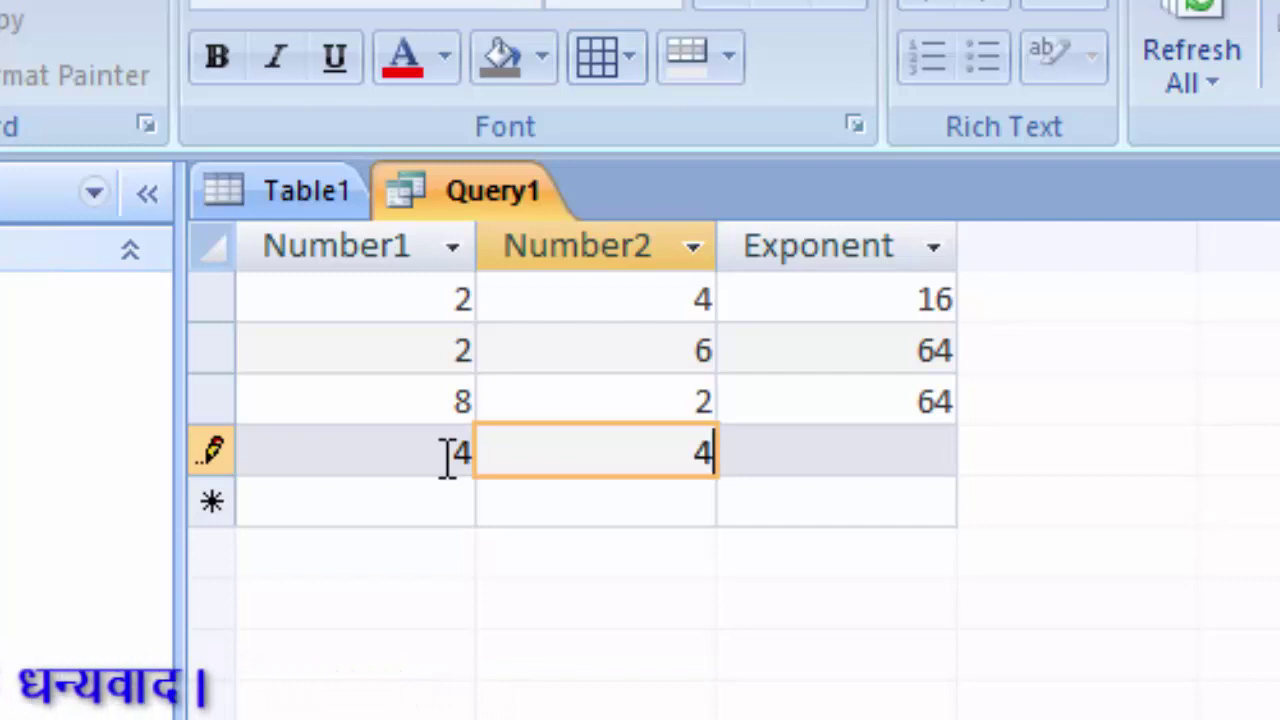
pyautogui.press('Tab')
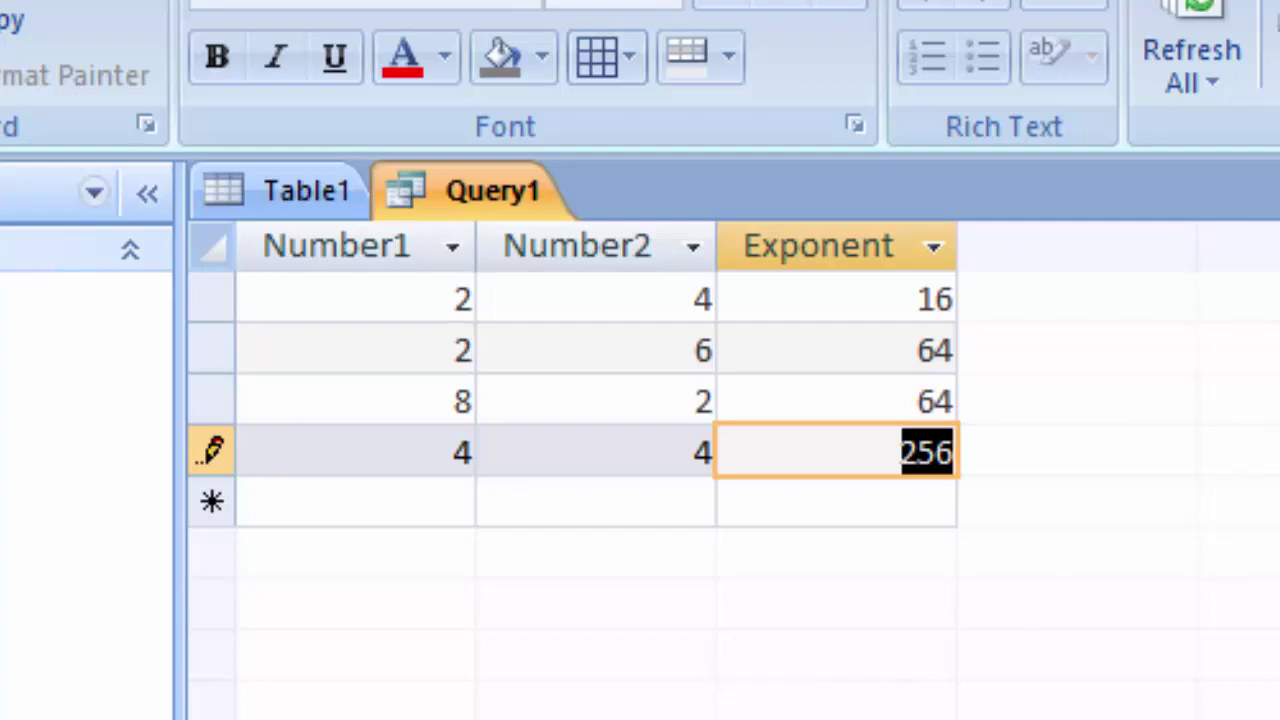
pyautogui.press('F2')
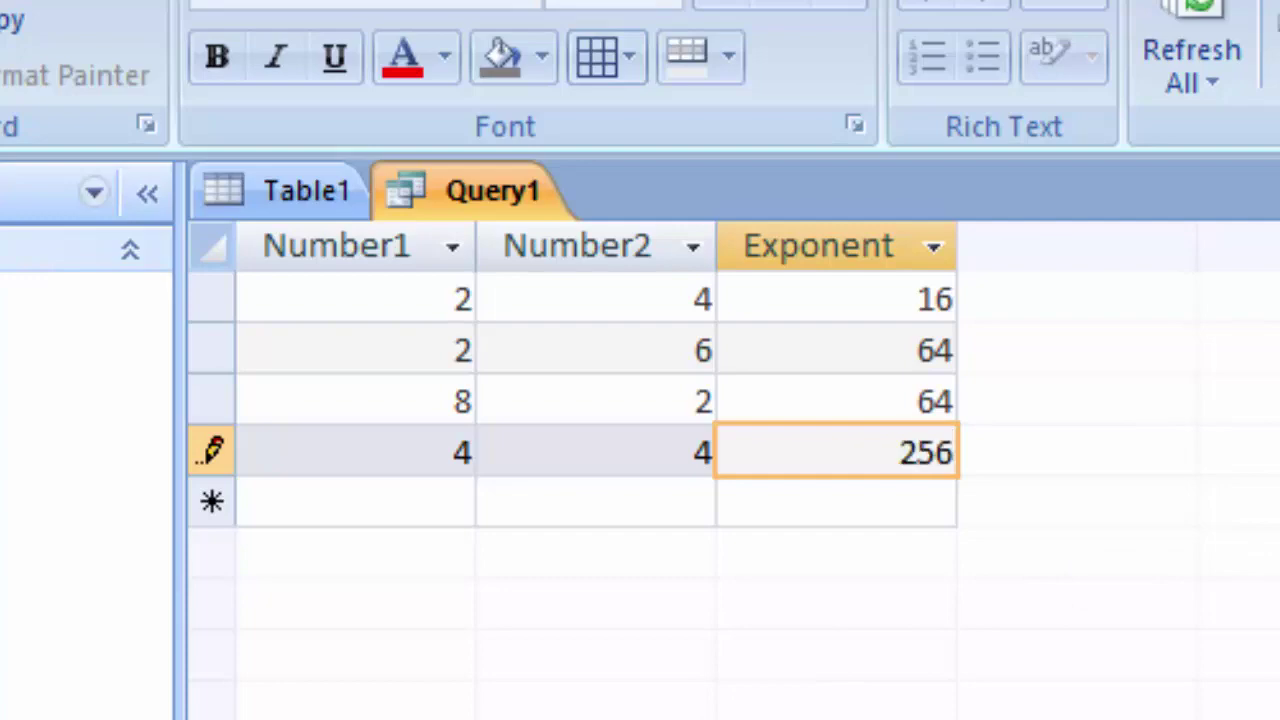